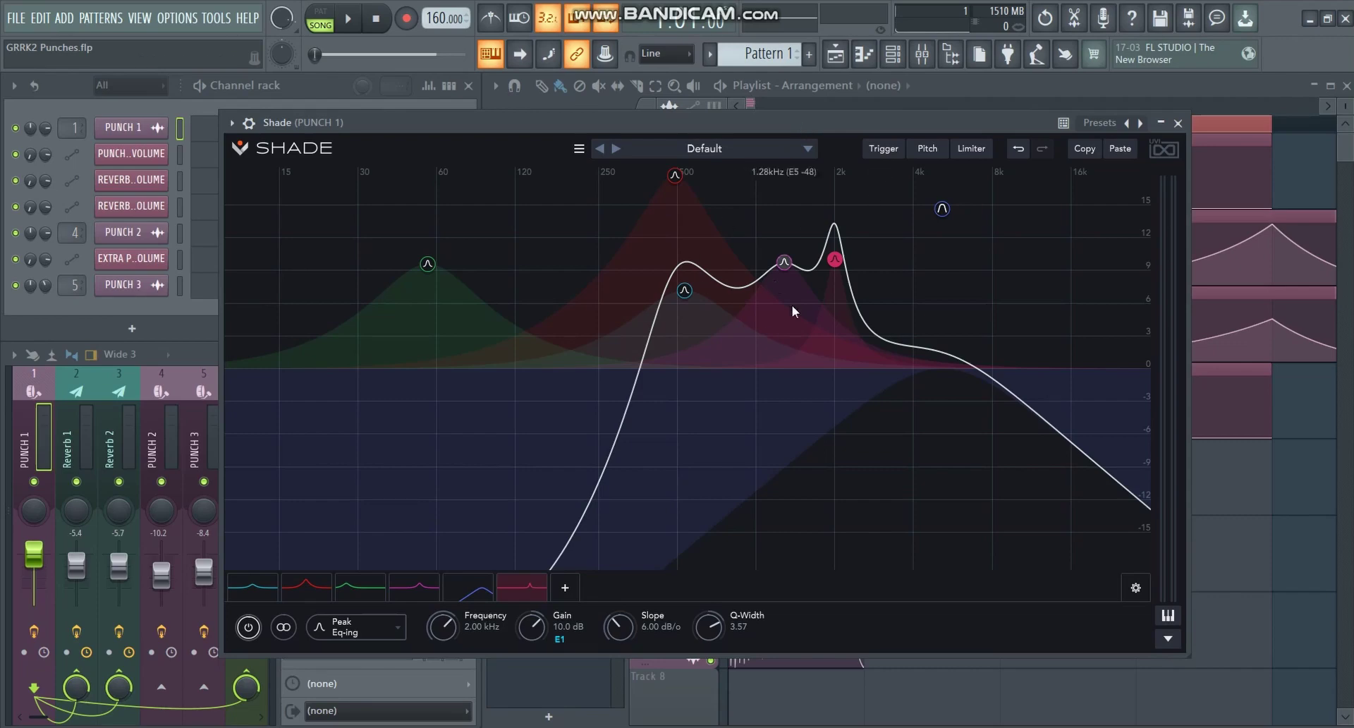
- Play the song to watch how the Shade EQ curve on PUNCH 1 reacts, and stop playback
drag(798, 117, 803, 121)
key(space)
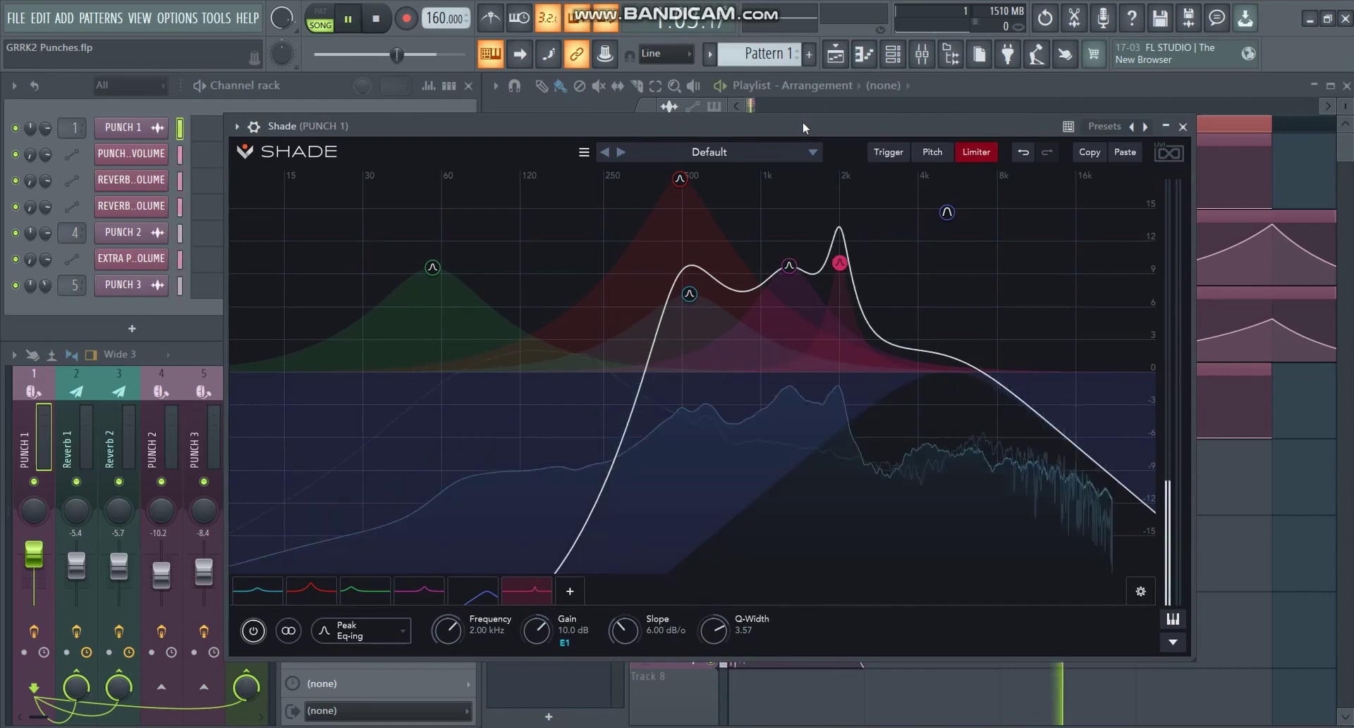
key(space)
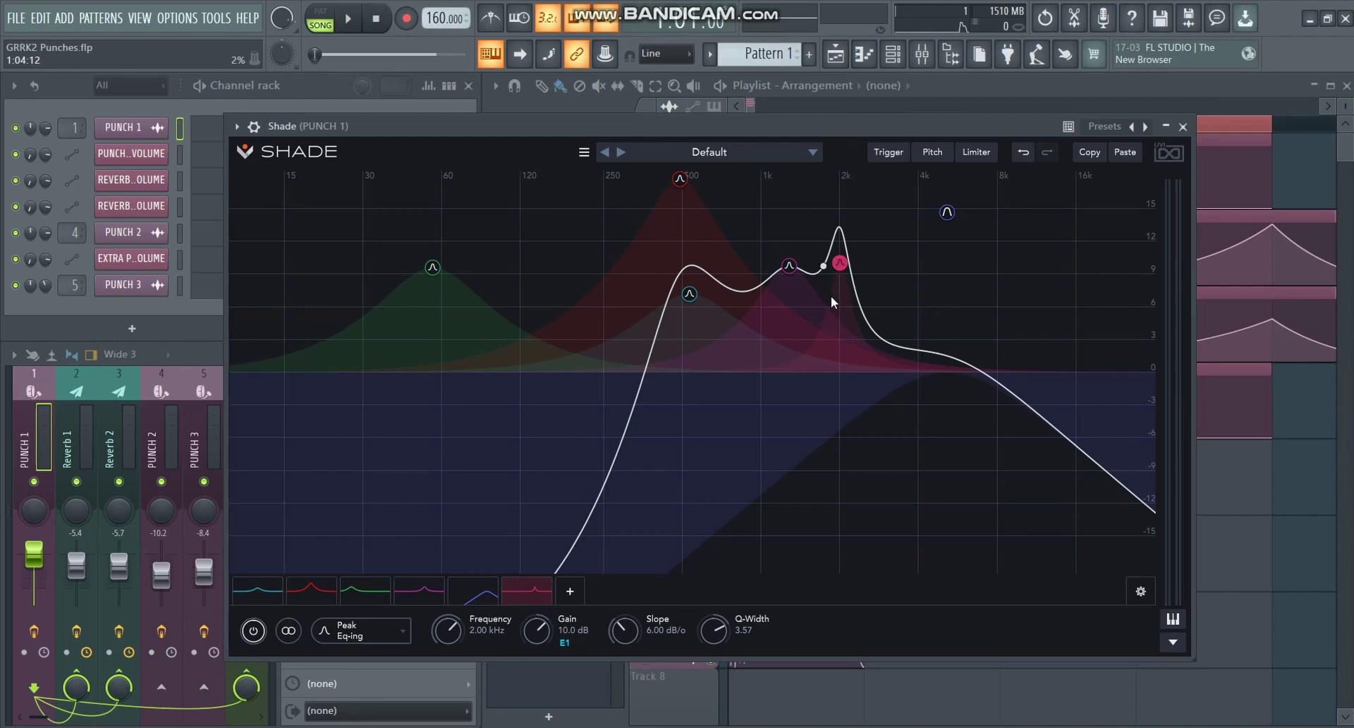
- Expand Shade's modulation section on PUNCH 1 and reposition the plugin window so the whole envelope is in view
click(1172, 645)
drag(765, 132, 756, 91)
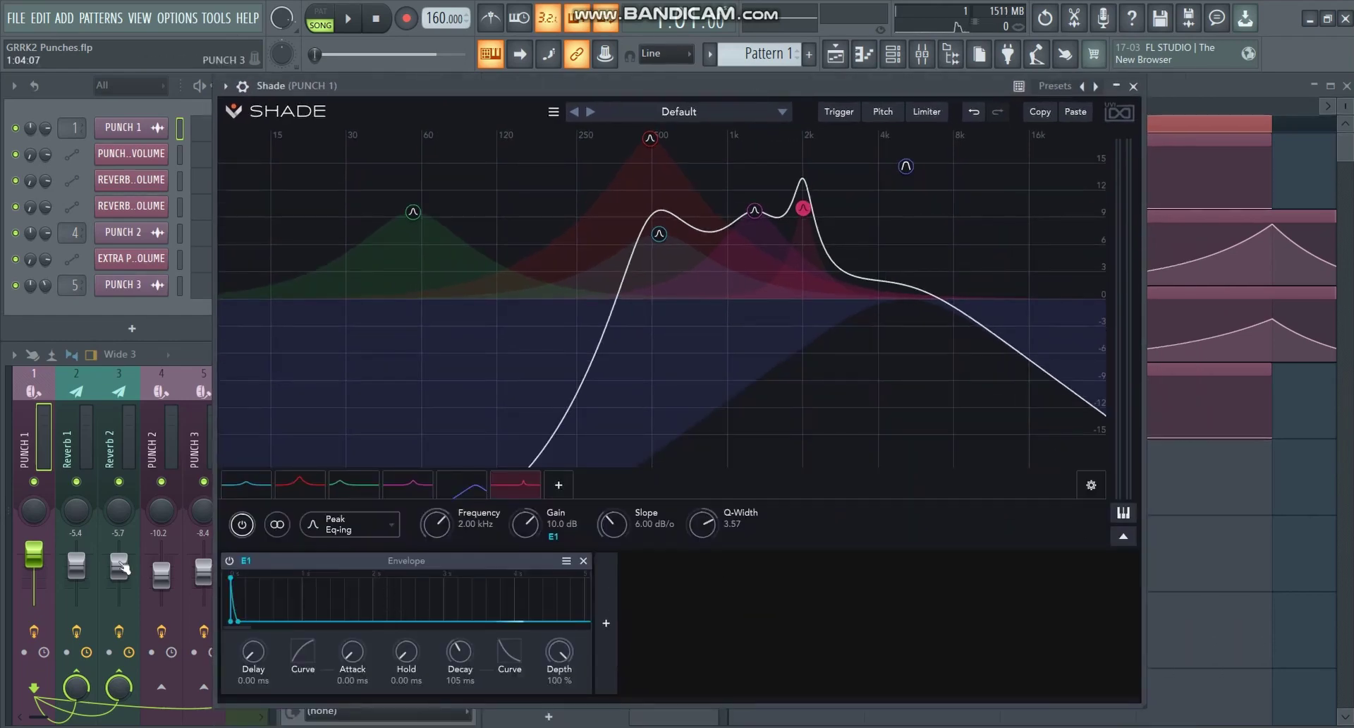
drag(646, 87, 663, 98)
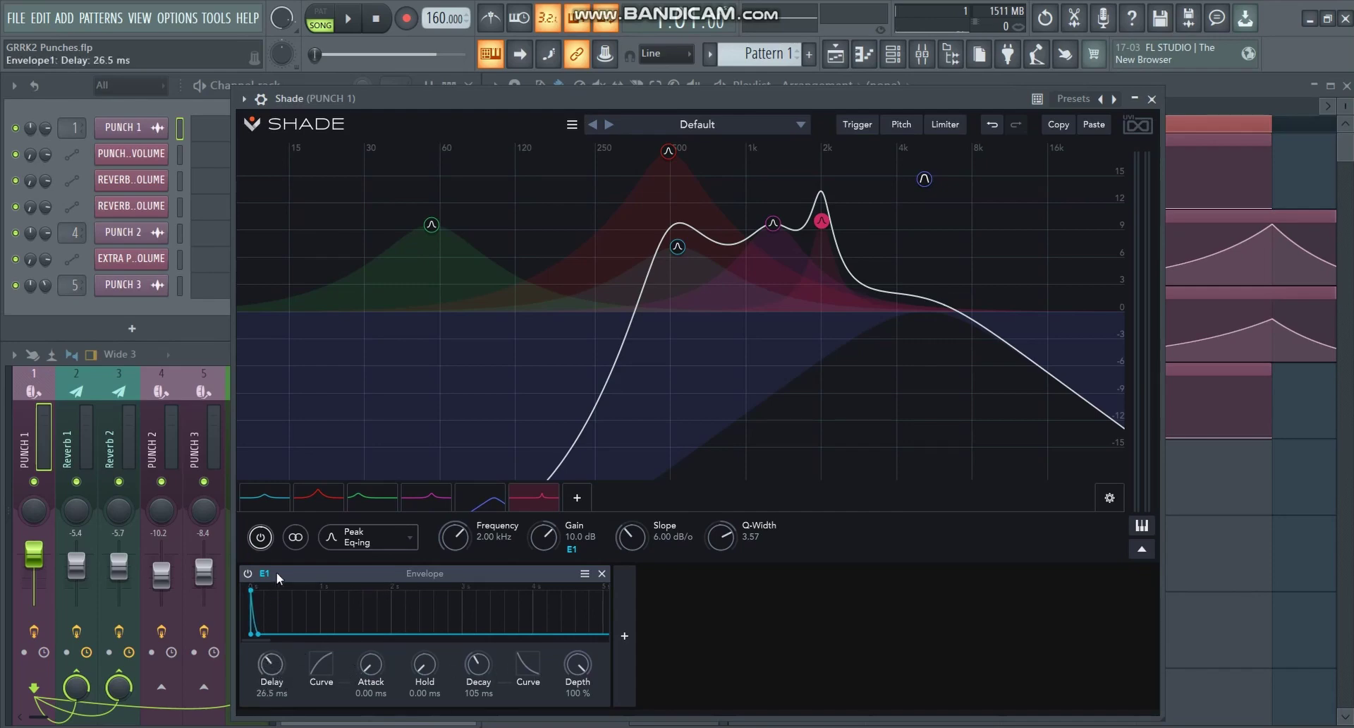
- Try out the attack and curve settings of envelope E1 and its modulation depth on the 2 kHz peak band's gain
drag(370, 663, 366, 501)
drag(323, 670, 358, 705)
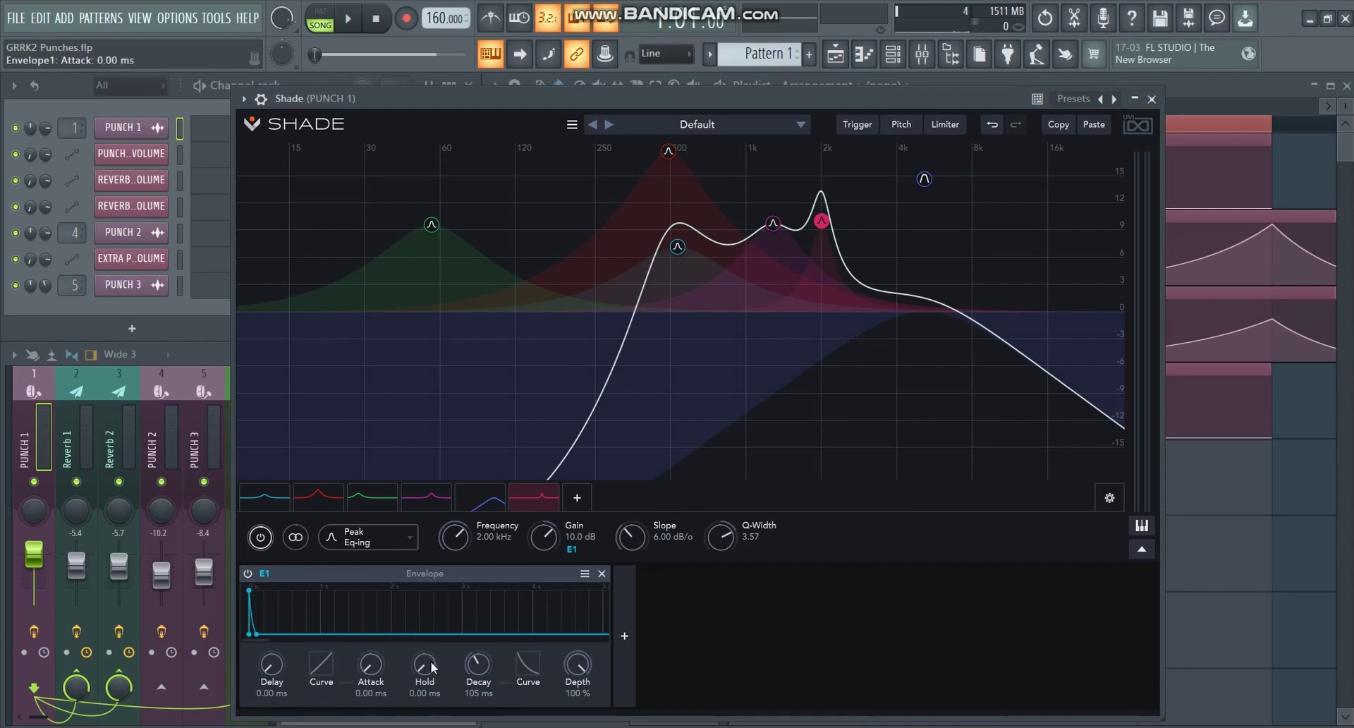
mouse_move(529, 661)
mouse_down()
mouse_move(548, 562)
mouse_move(542, 659)
mouse_up()
mouse_move(572, 549)
mouse_down()
mouse_move(579, 592)
mouse_move(582, 548)
mouse_up()
- Look through Shade's available modulator types and the filter types offered for a new band, including Low Shelf and Comb/Flanger variants
click(624, 635)
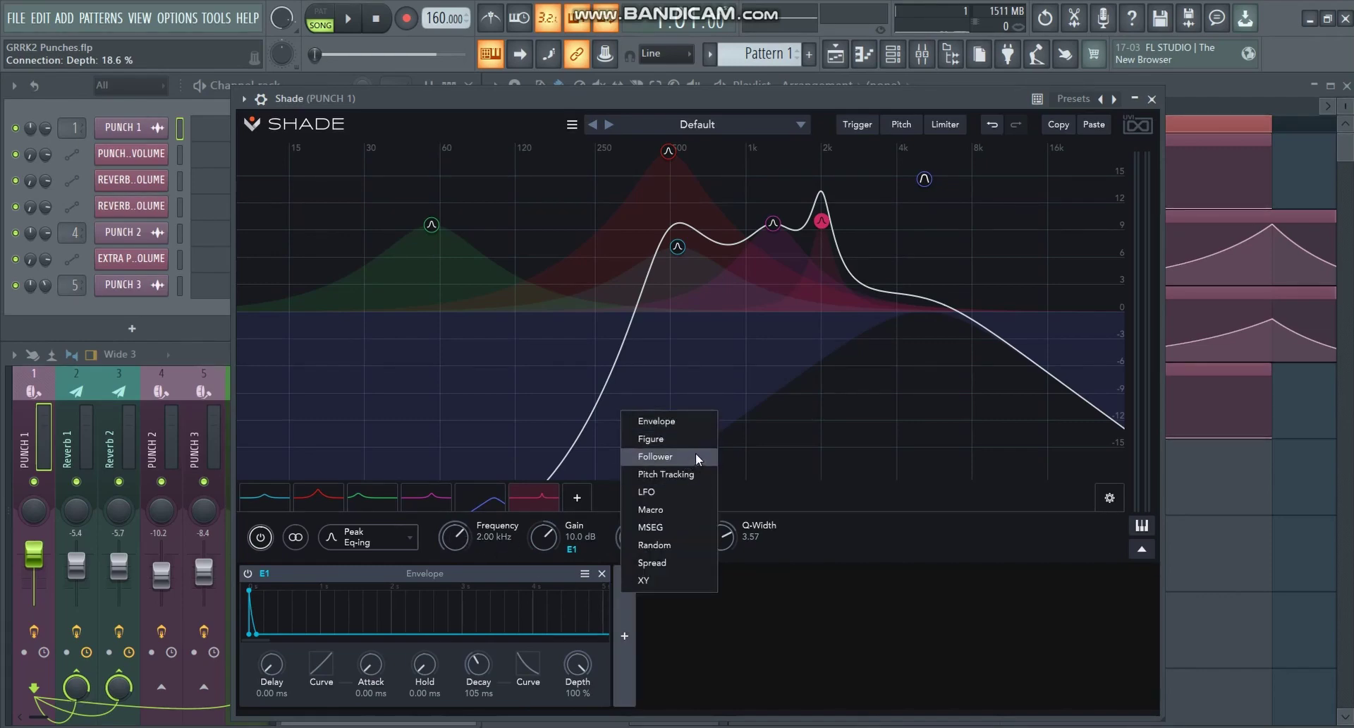
click(650, 639)
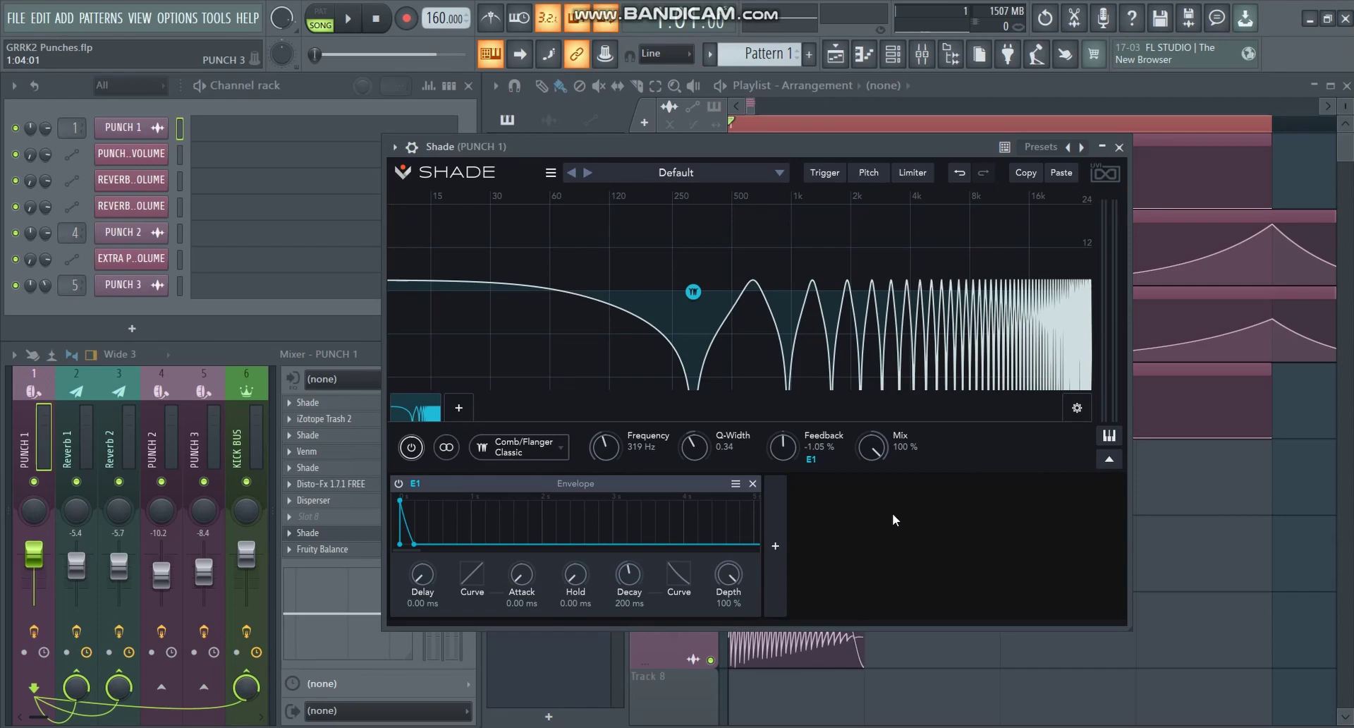
click(464, 403)
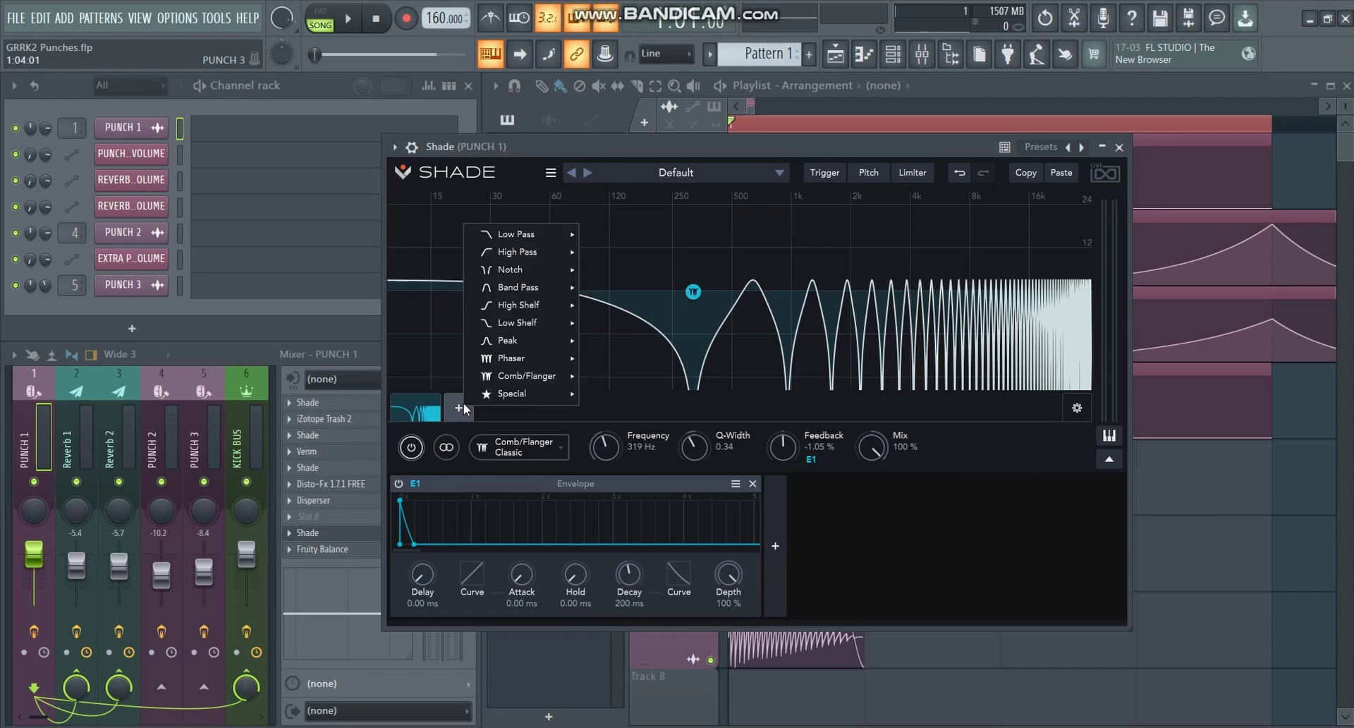
mouse_move(467, 237)
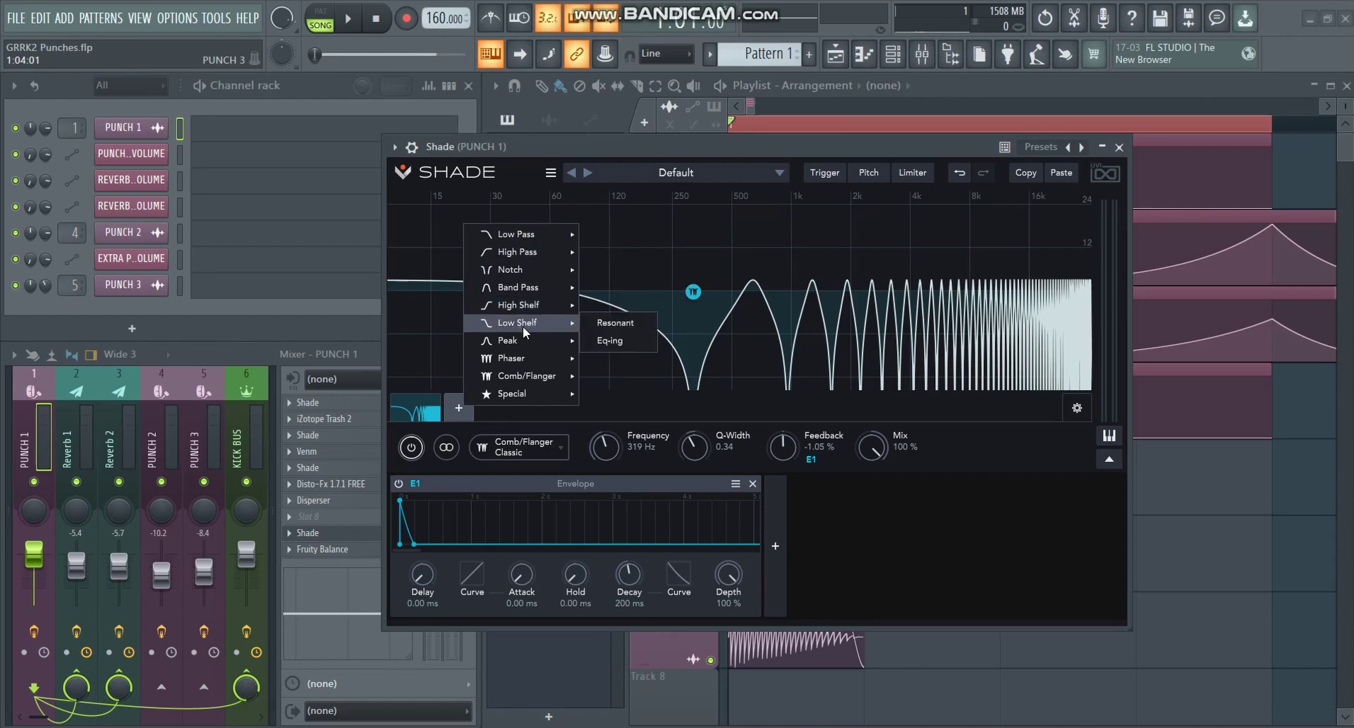
mouse_move(519, 344)
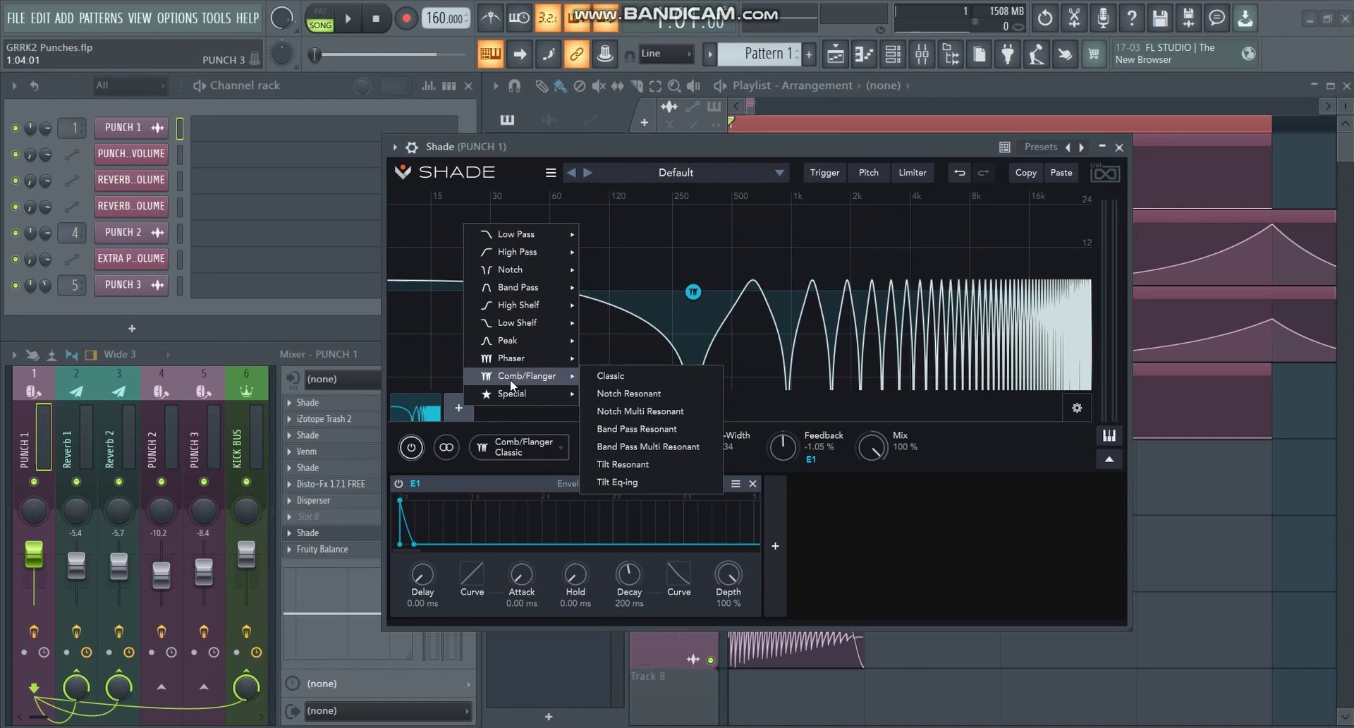
click(695, 295)
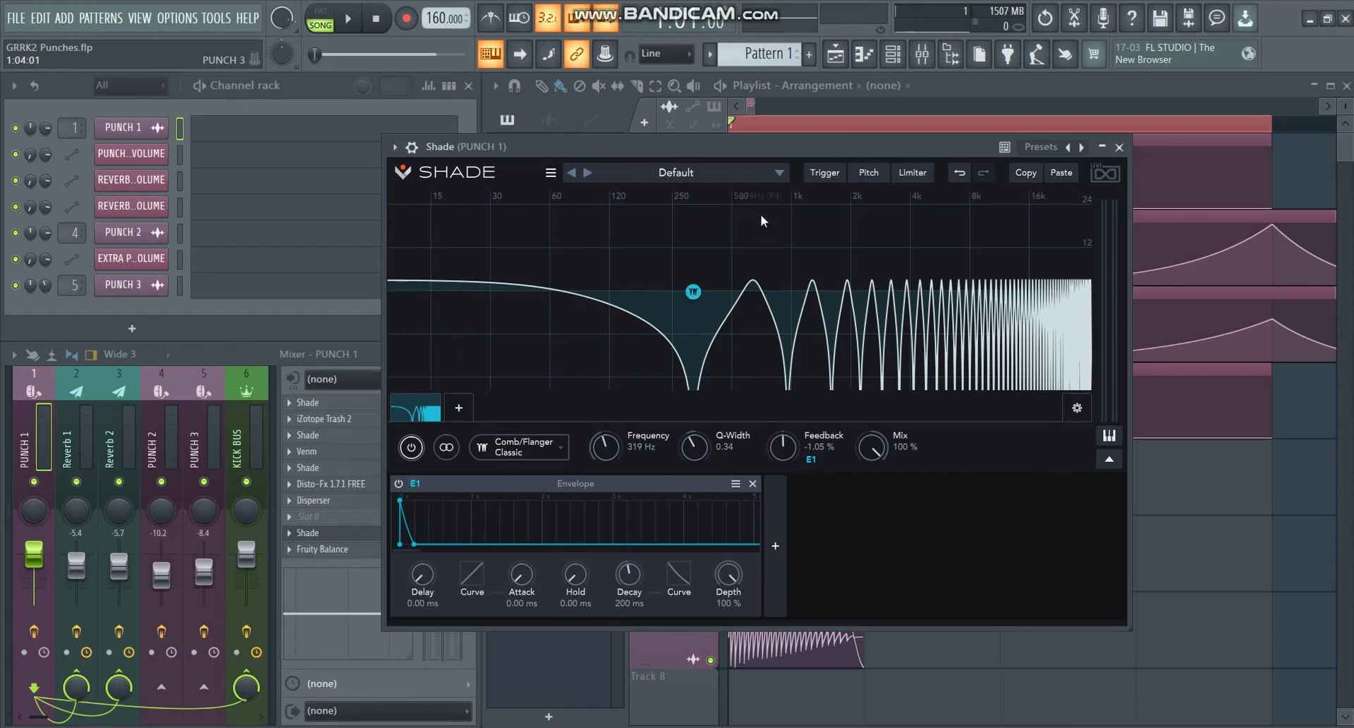
- Play the song to watch the envelope modulate the Comb/Flanger feedback on PUNCH 1, and close the Shade window
drag(729, 142, 736, 145)
key(space)
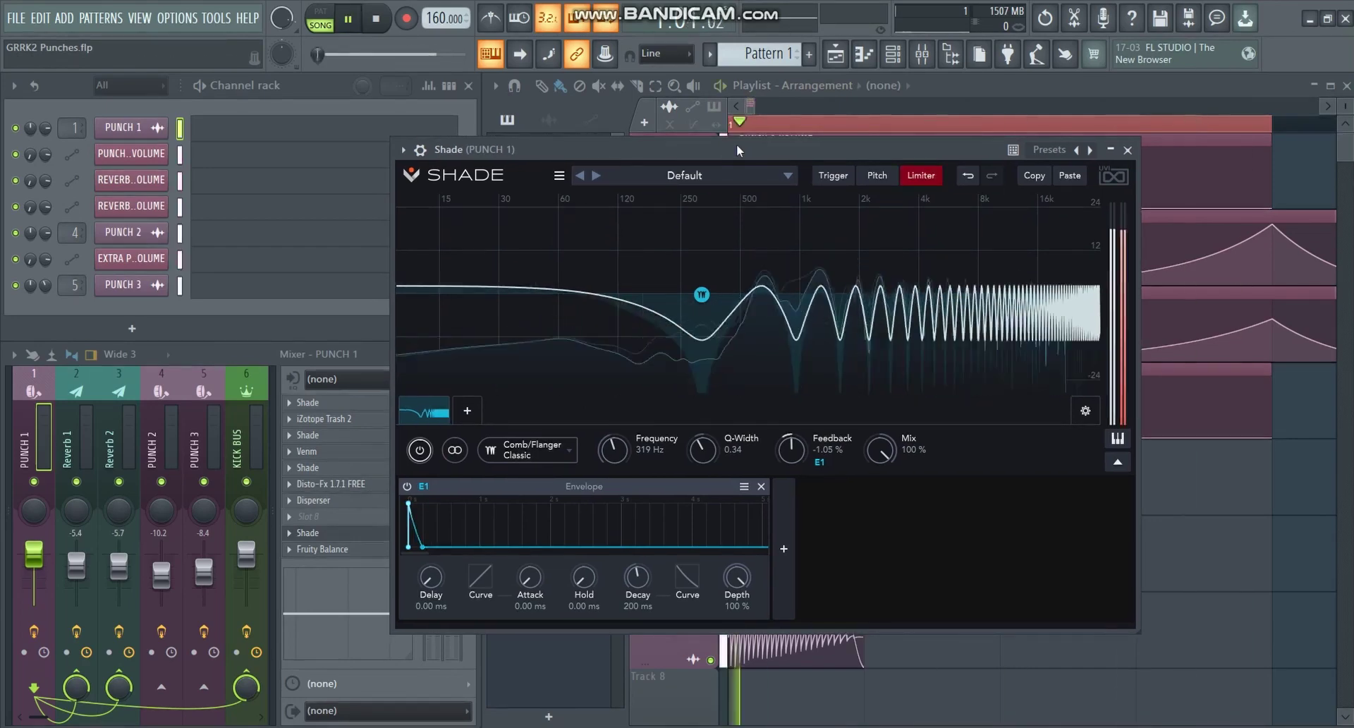
key(space)
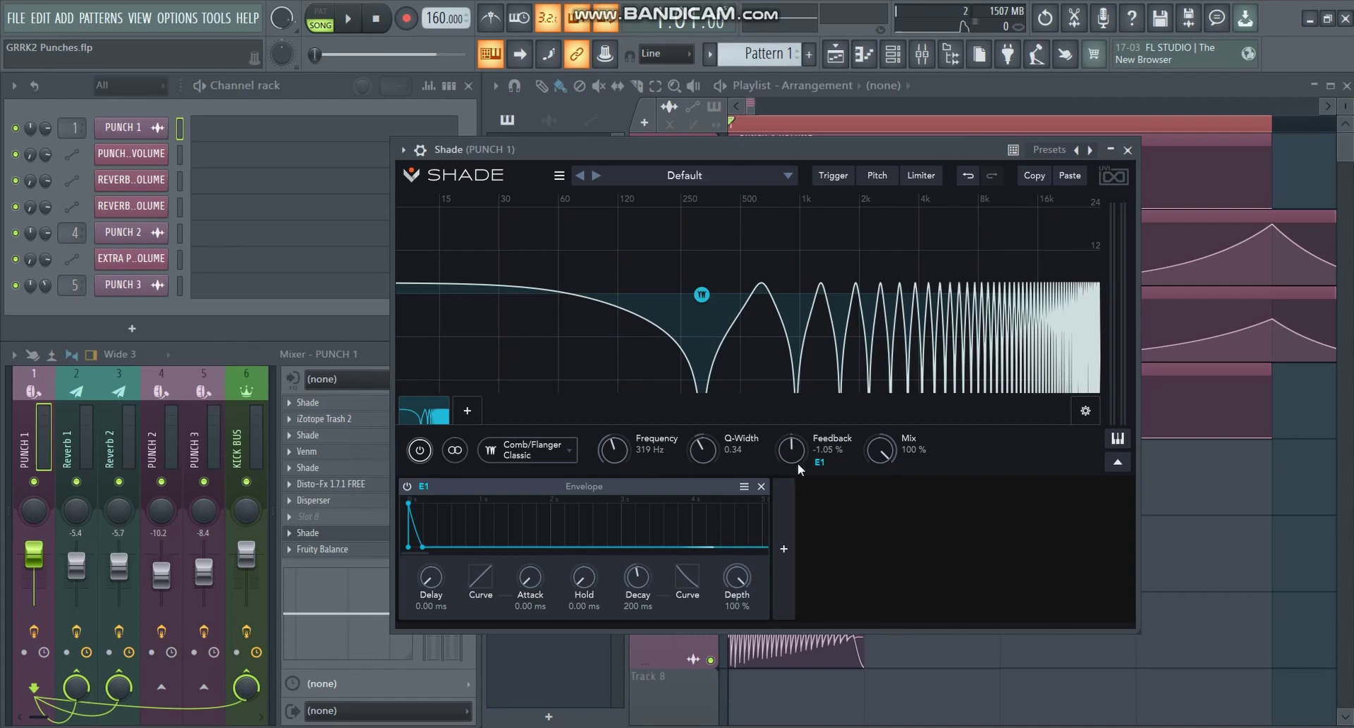
key(Escape)
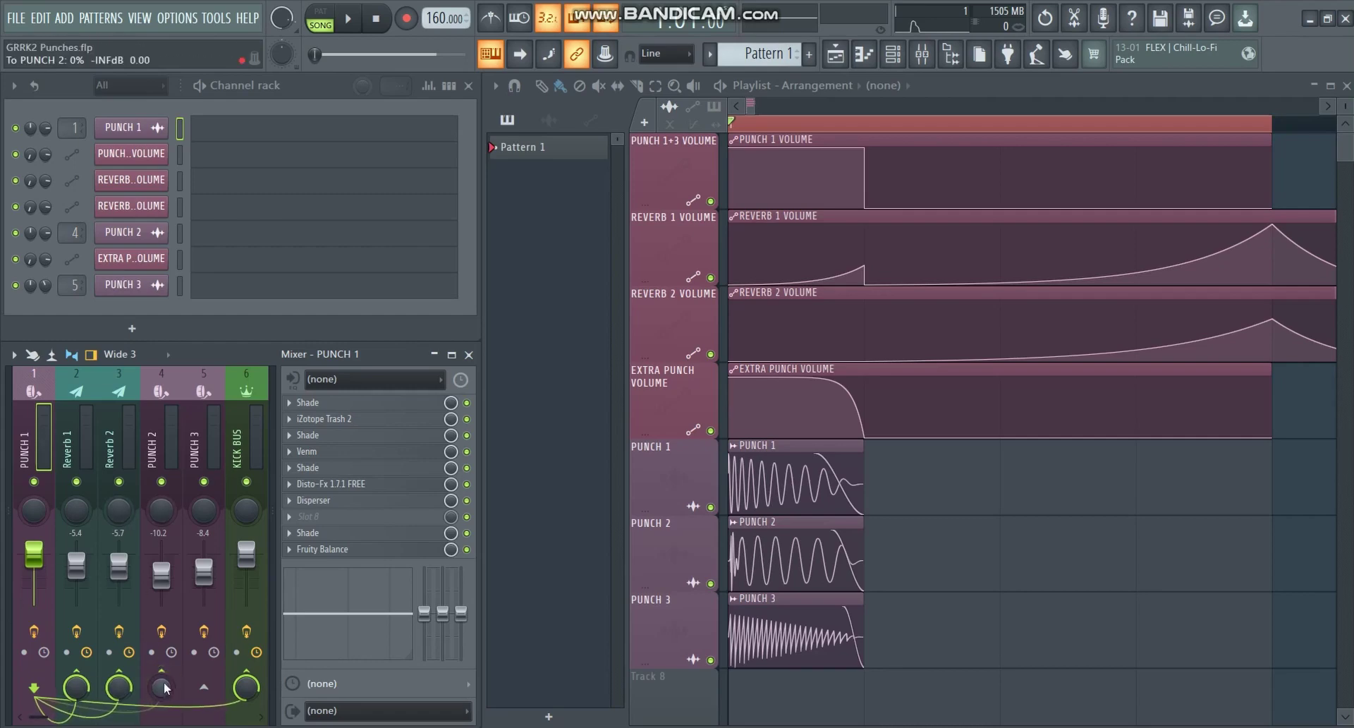
- Load the Shade EQ into effect slot 6 of the PUNCH 2 mixer track
click(155, 434)
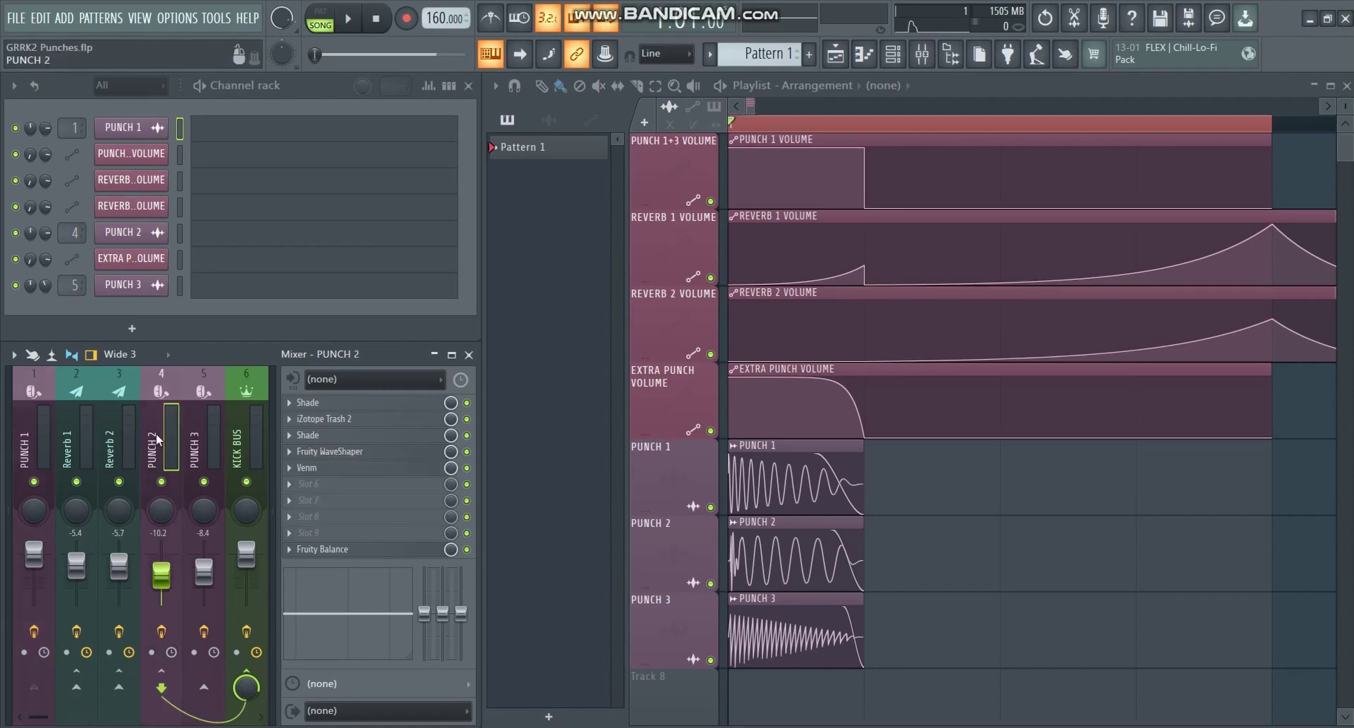
click(289, 484)
mouse_move(454, 362)
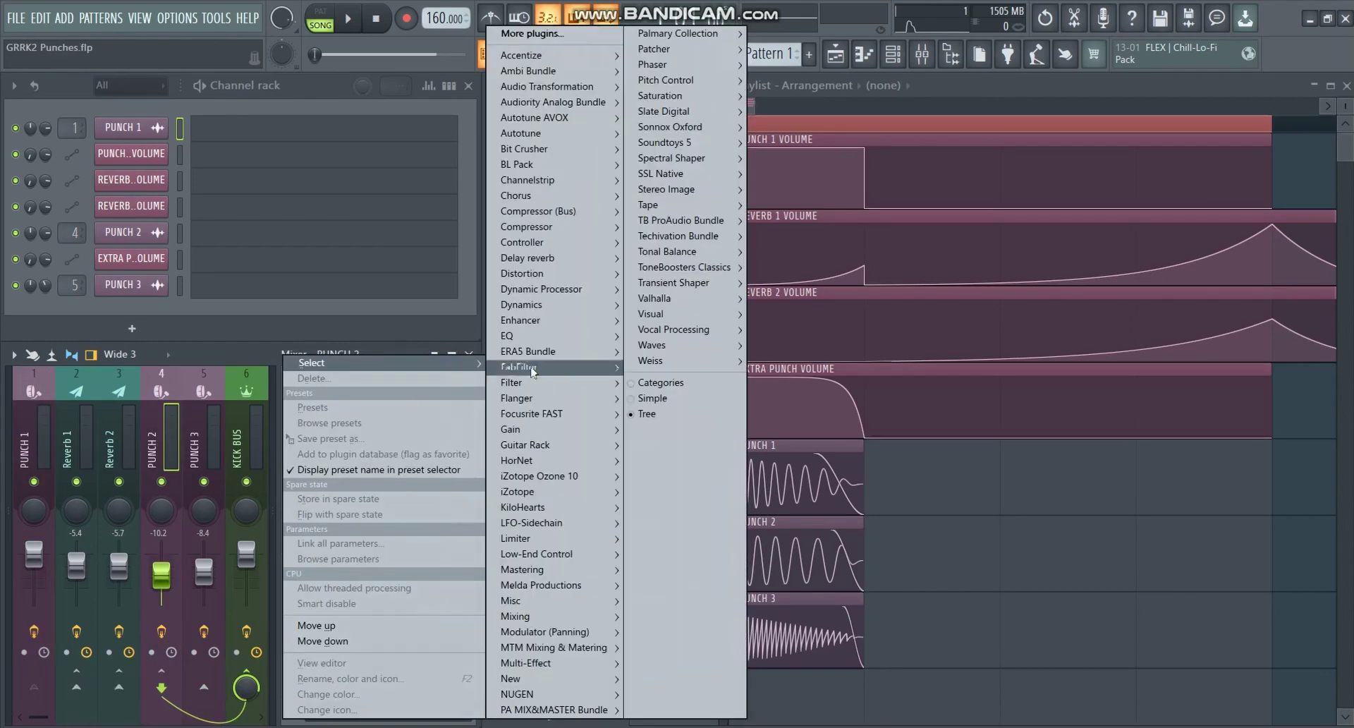
mouse_move(508, 335)
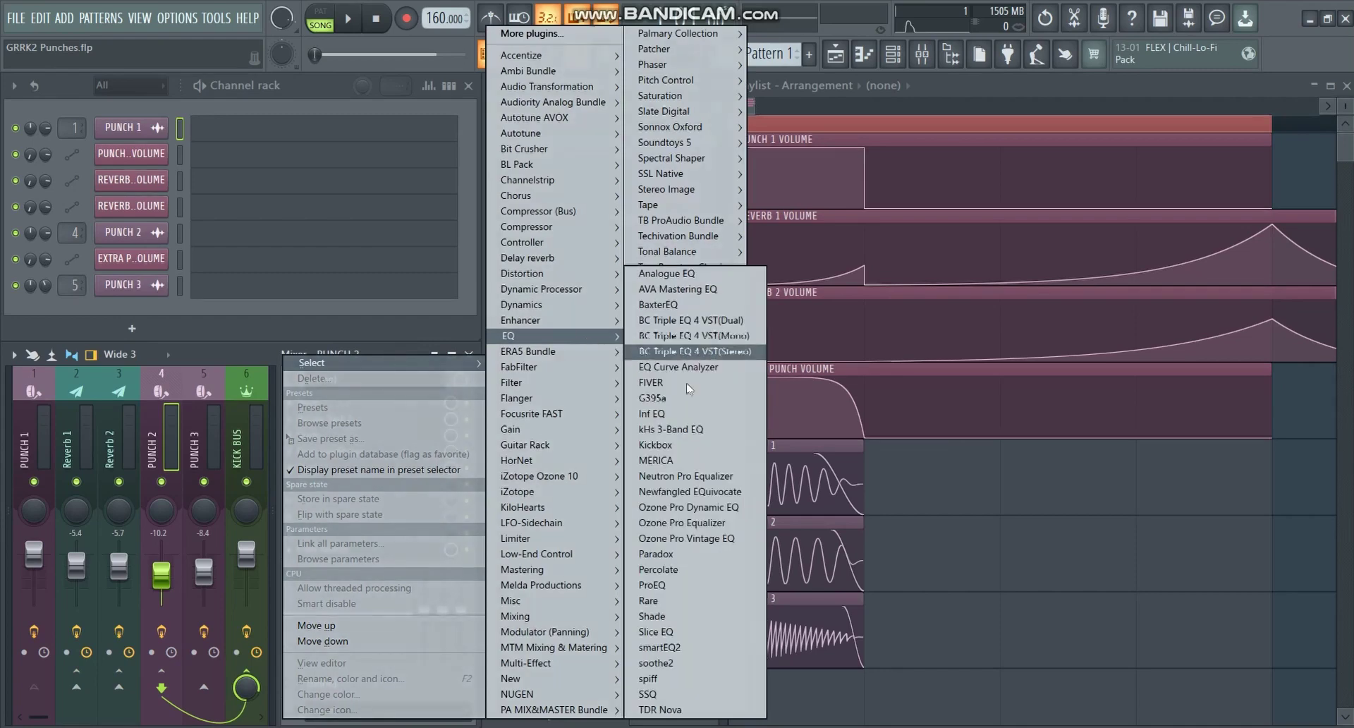
click(669, 617)
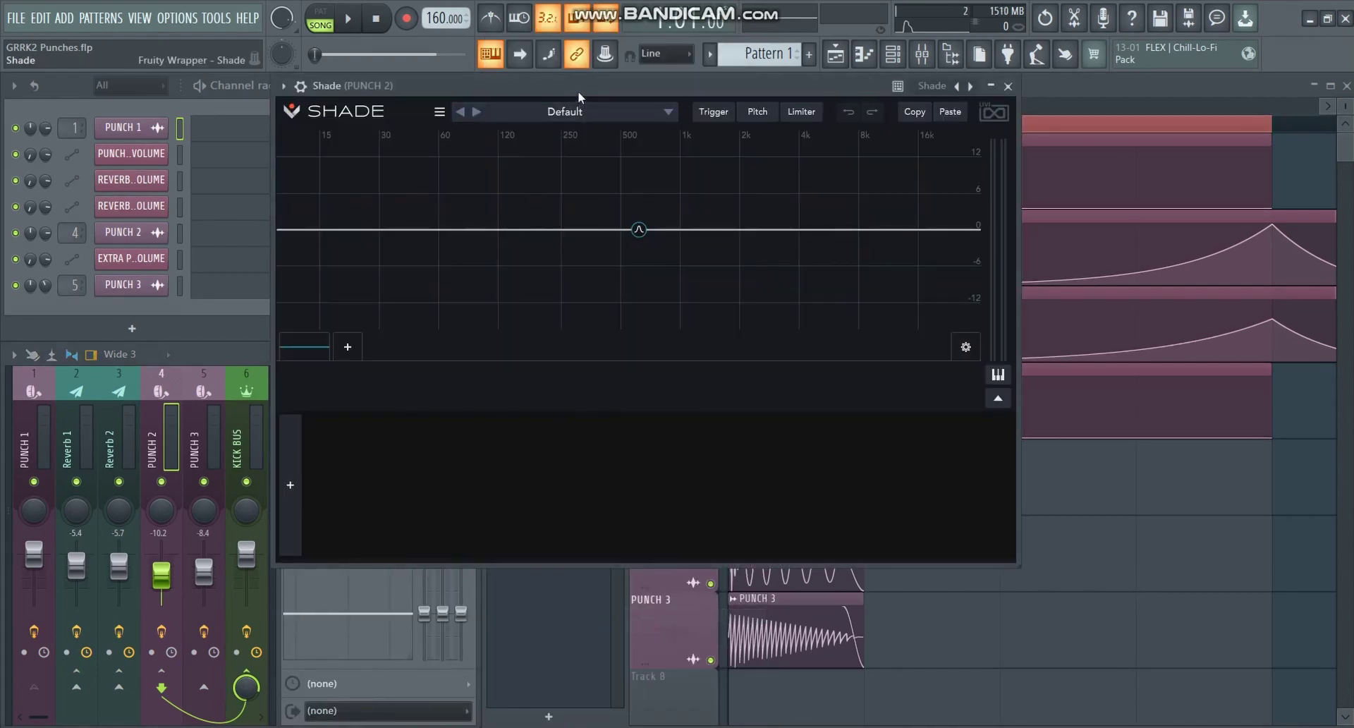
- Add a Follower modulator and assign it to the 619 Hz peak band's gain with a depth of about -24.3%
click(636, 289)
click(288, 546)
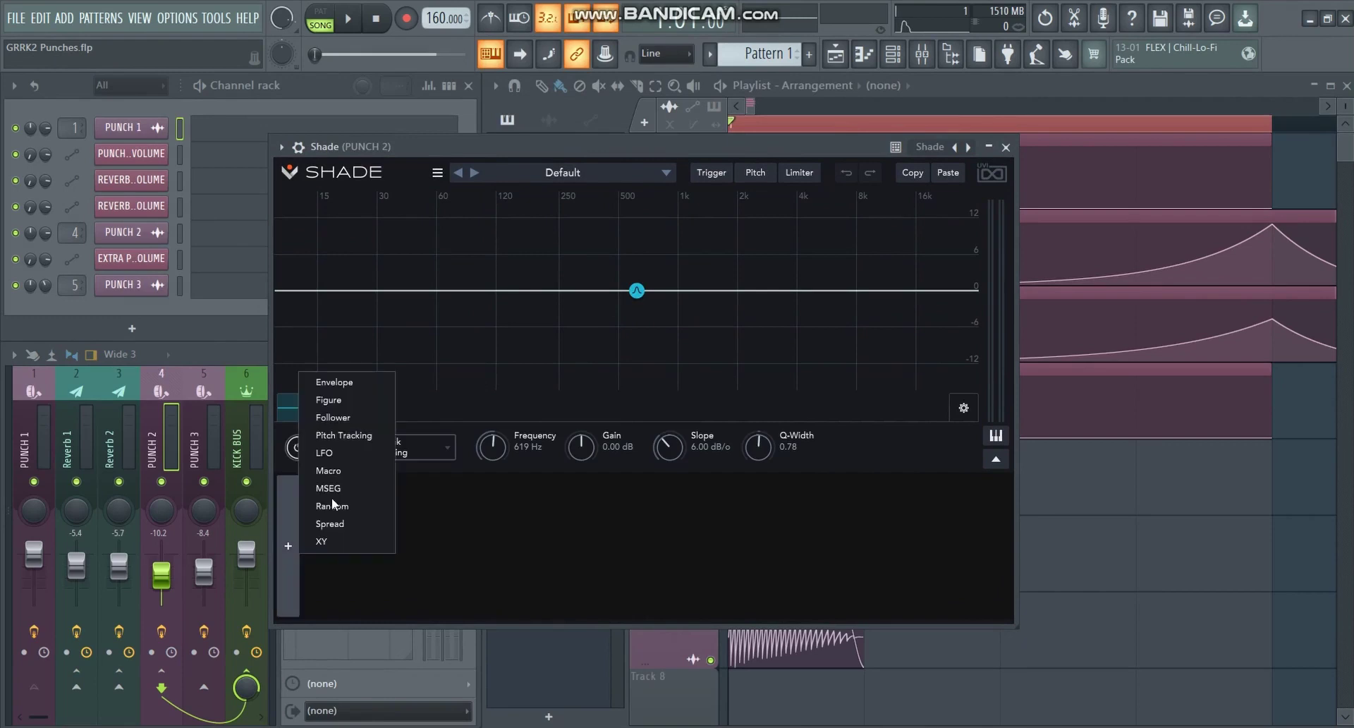
click(345, 417)
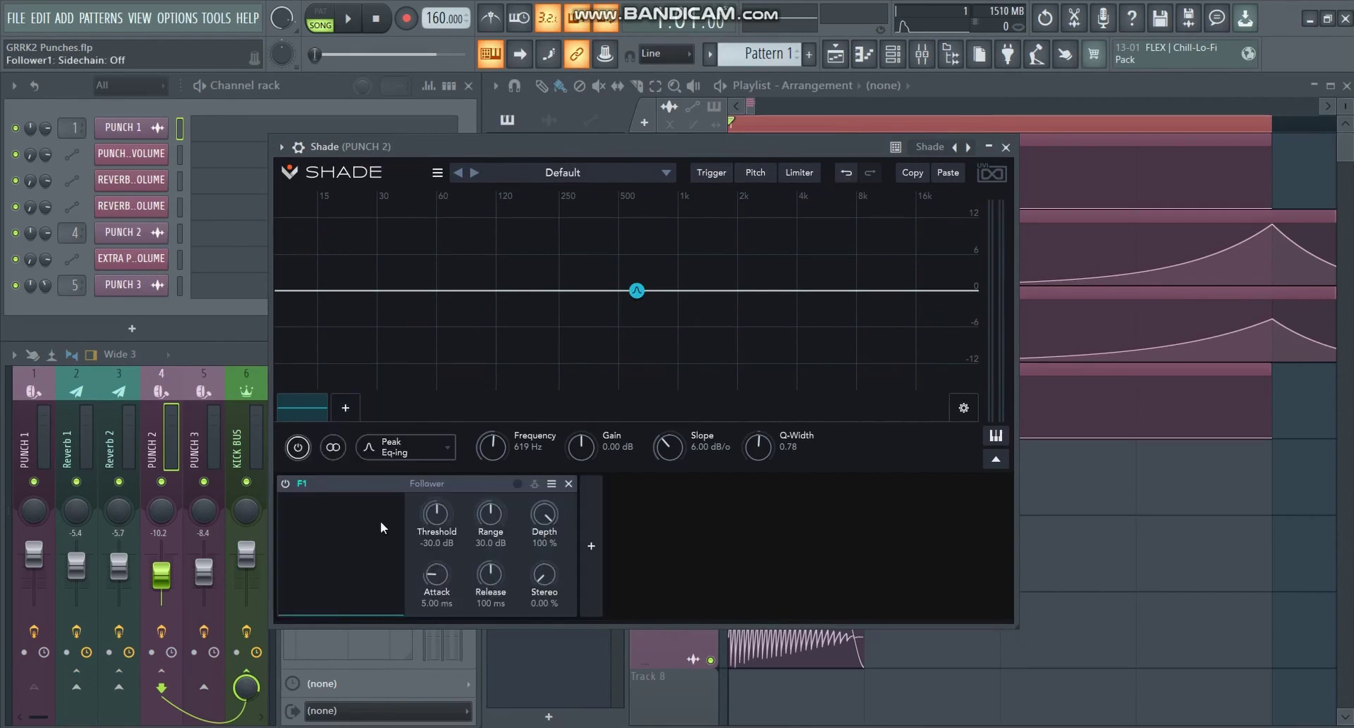
drag(301, 484, 608, 501)
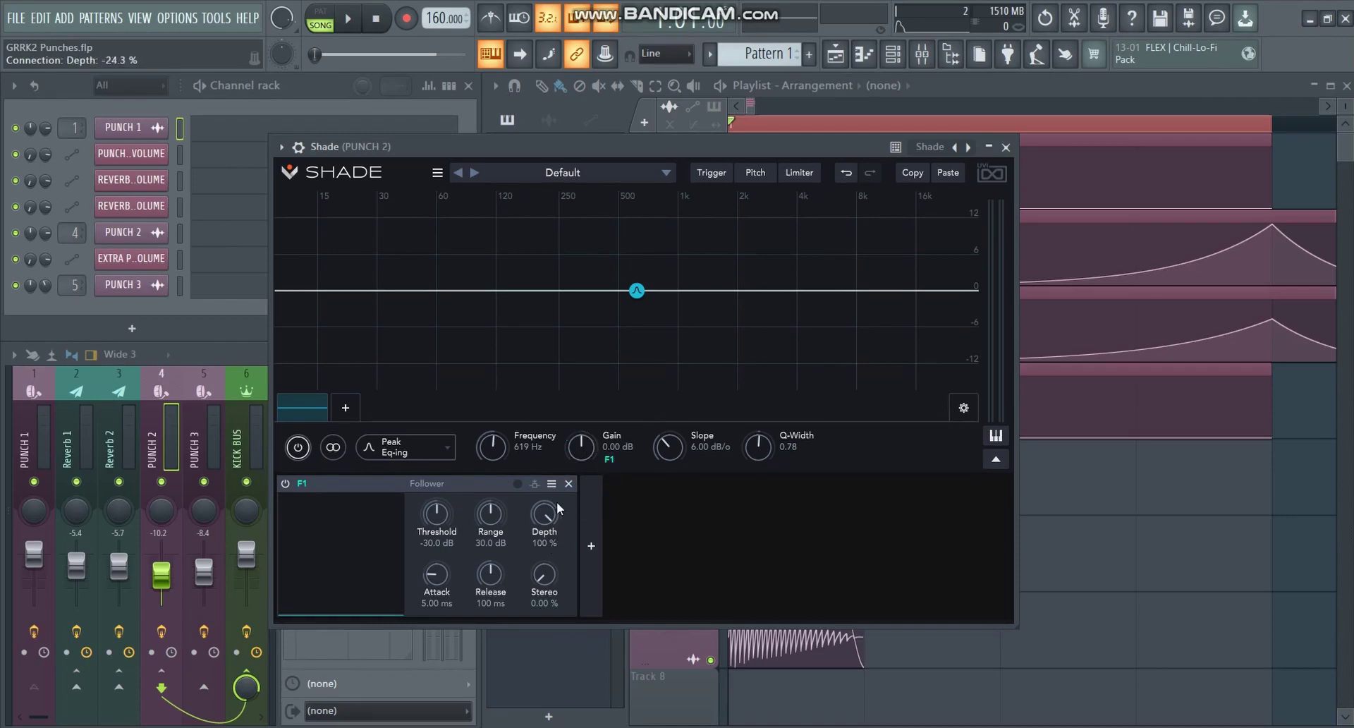
- Route PUNCH 1 into Shade's enabled sidechain input on PUNCH 2, and switch the Follower's sidechain on
click(304, 149)
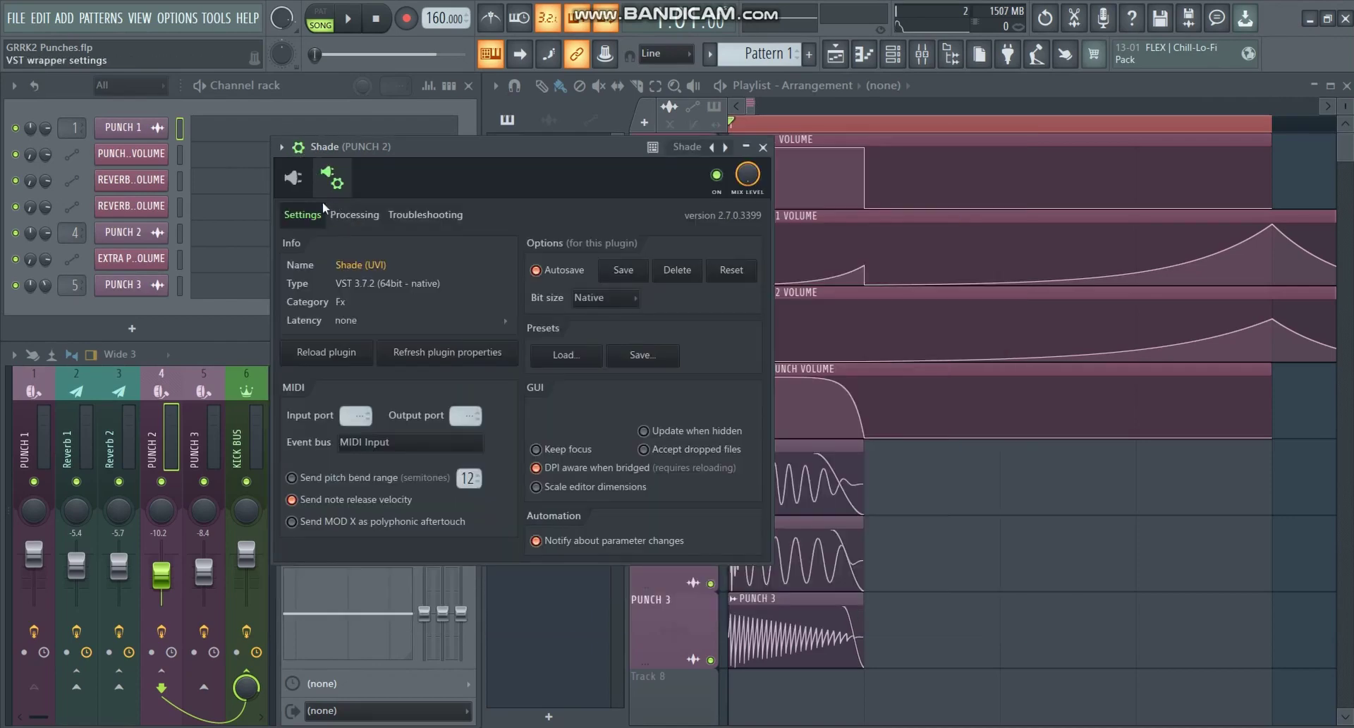
click(352, 215)
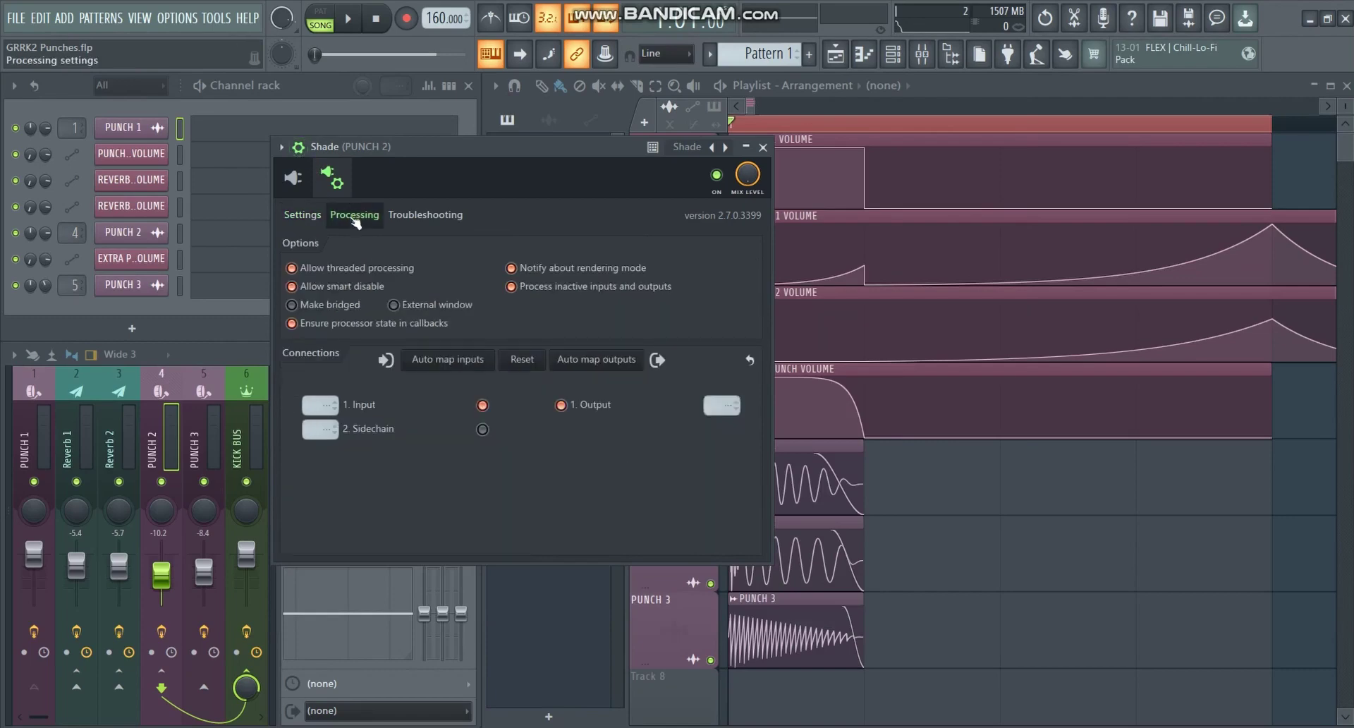
click(331, 429)
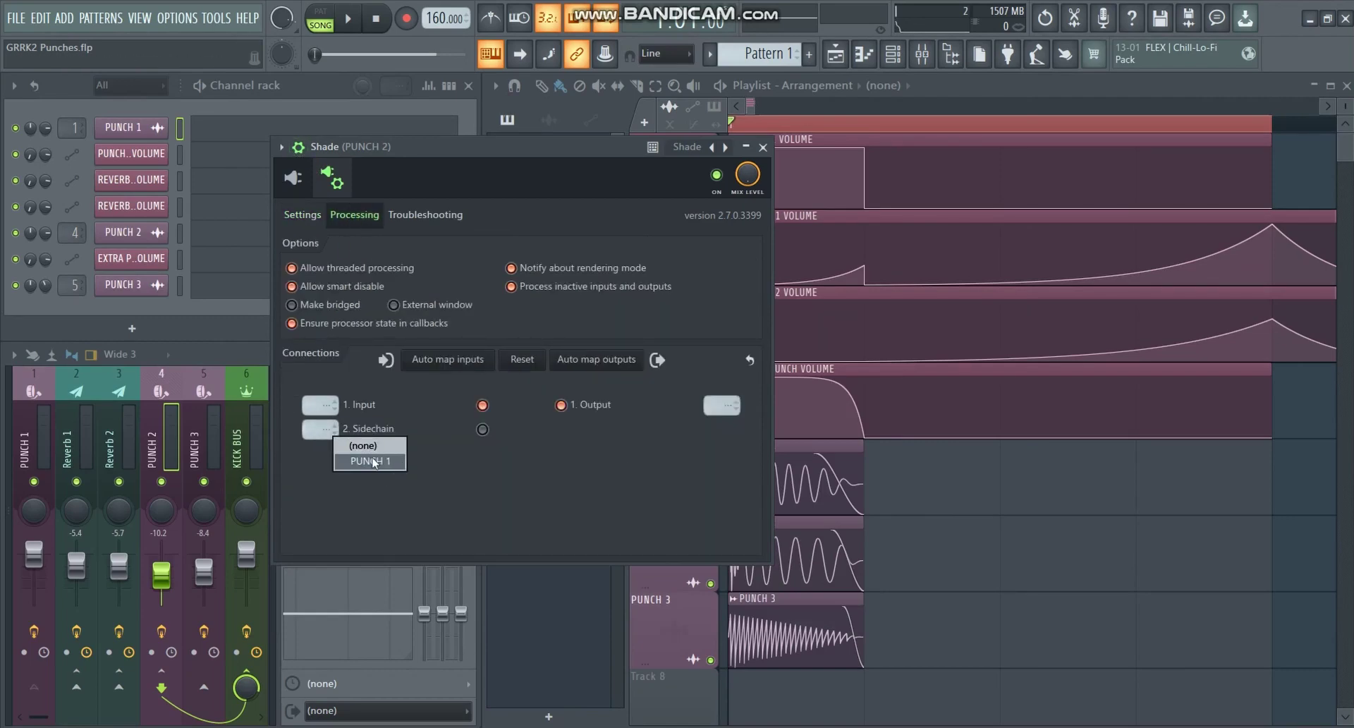
click(376, 462)
click(483, 429)
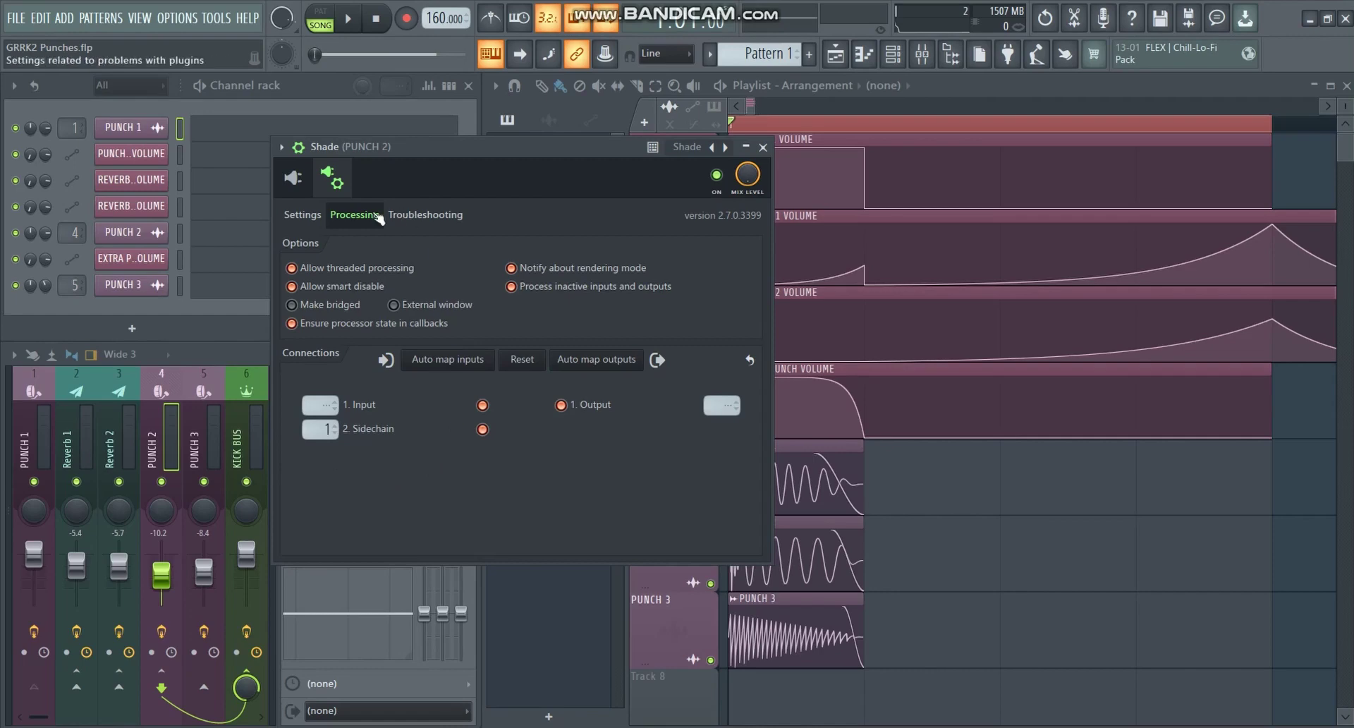
click(298, 147)
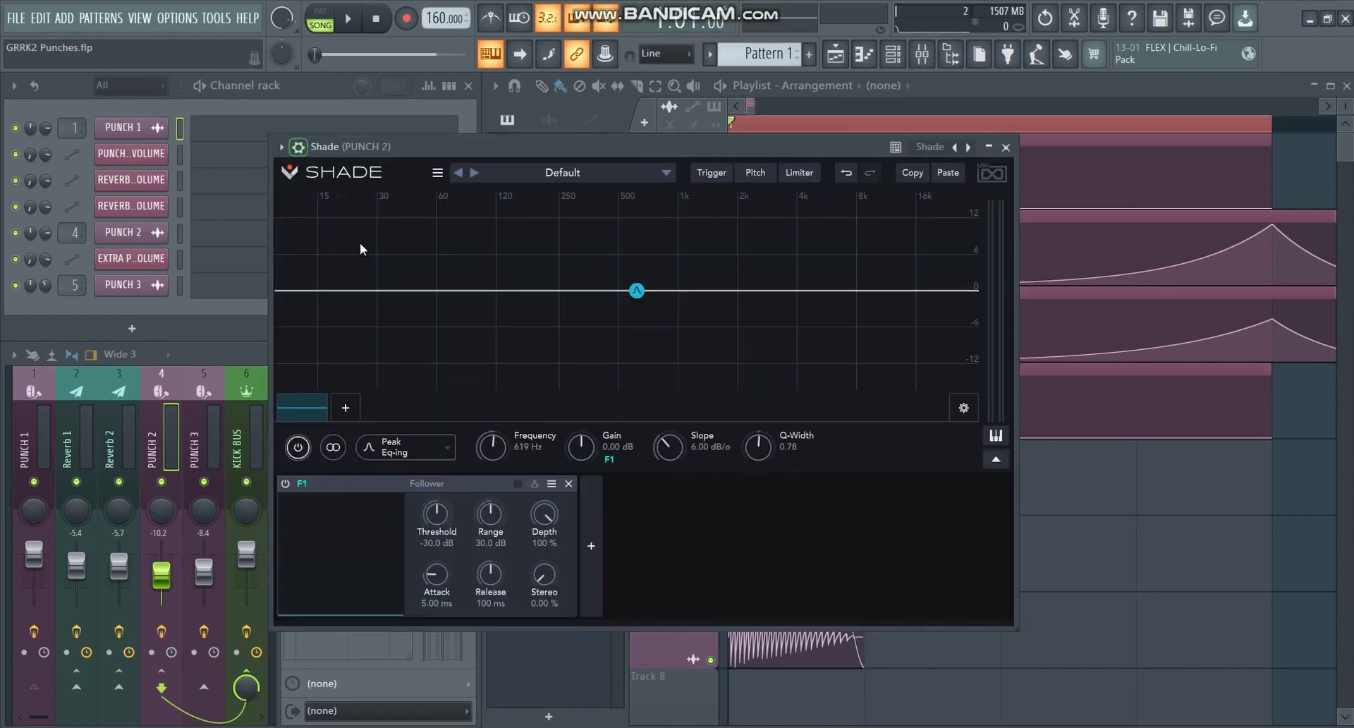
click(535, 485)
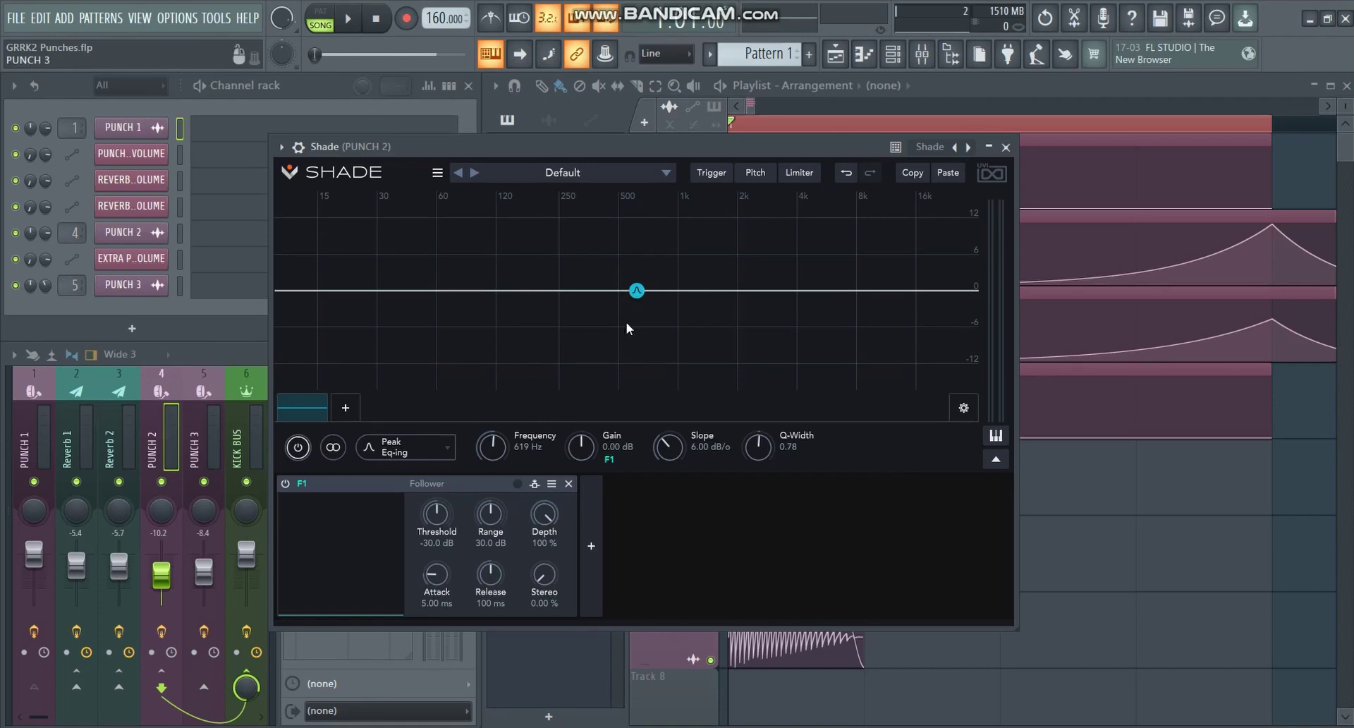
- Play the song to watch the sidechained Follower duck the peak band on PUNCH 2, and stop playback
drag(637, 150, 653, 150)
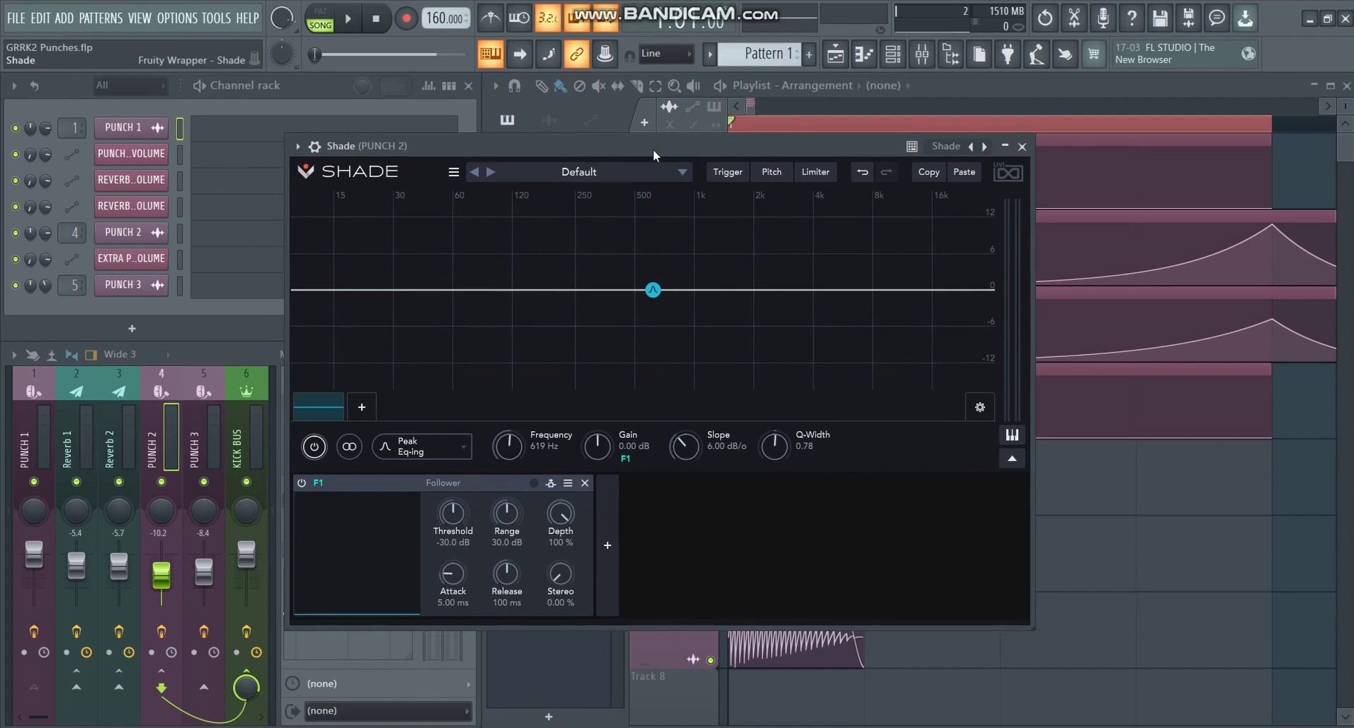
key(space)
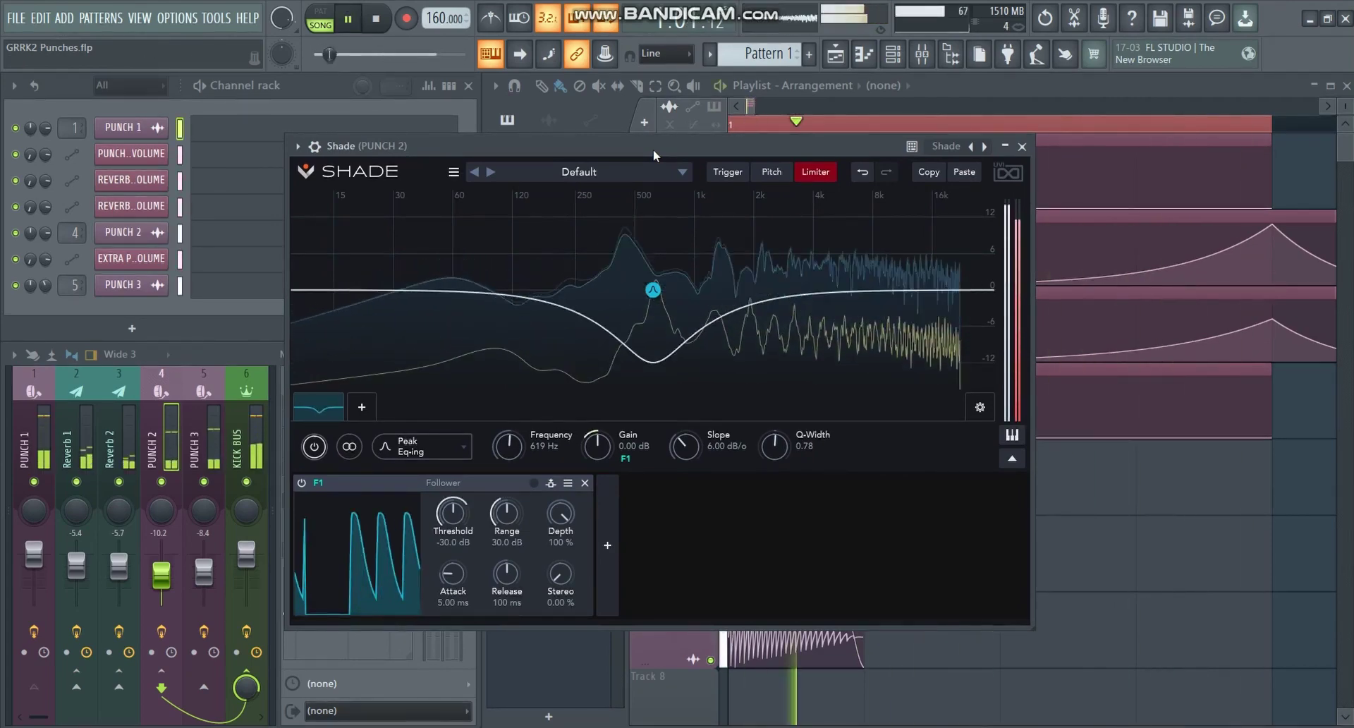
key(space)
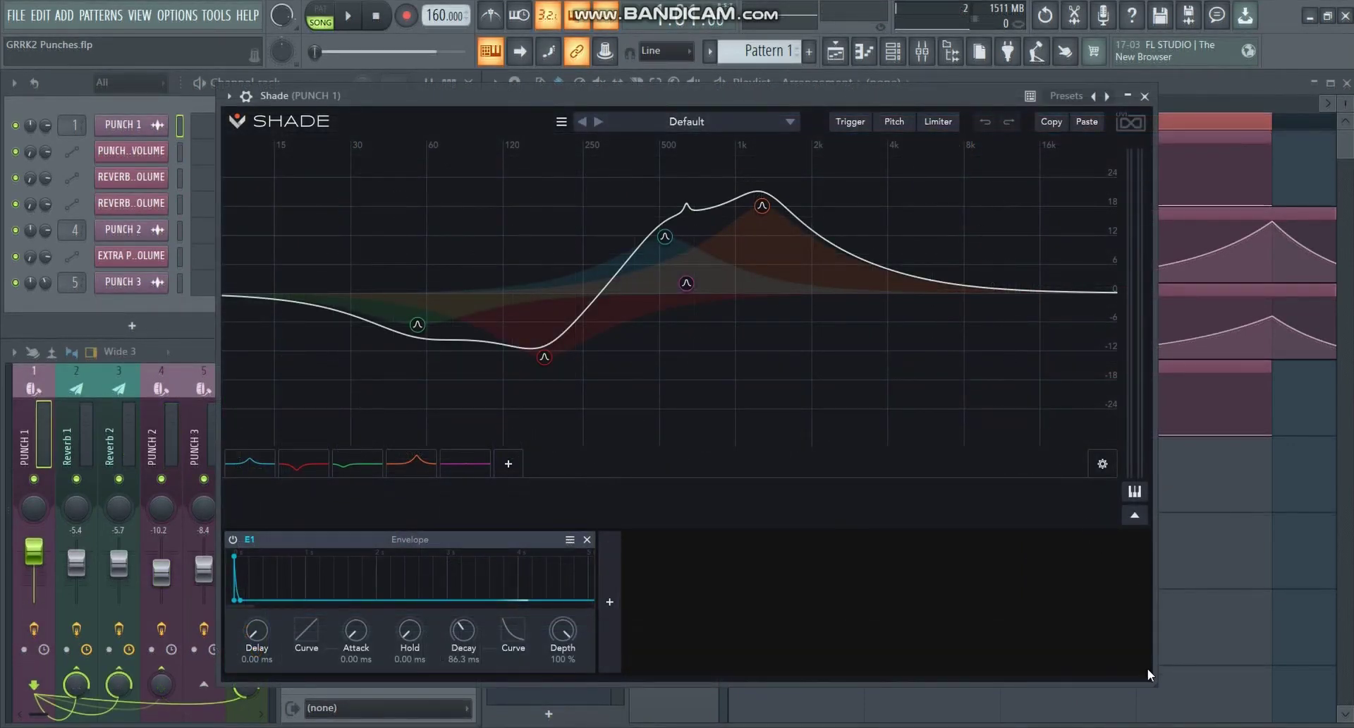
- Slightly resize PUNCH 1's Shade window, view the piano keyboard under the EQ graph, and check the preset categories
mouse_move(1148, 674)
mouse_down()
mouse_move(897, 573)
mouse_move(1171, 492)
mouse_move(1091, 613)
mouse_move(1110, 643)
mouse_move(1158, 667)
mouse_up()
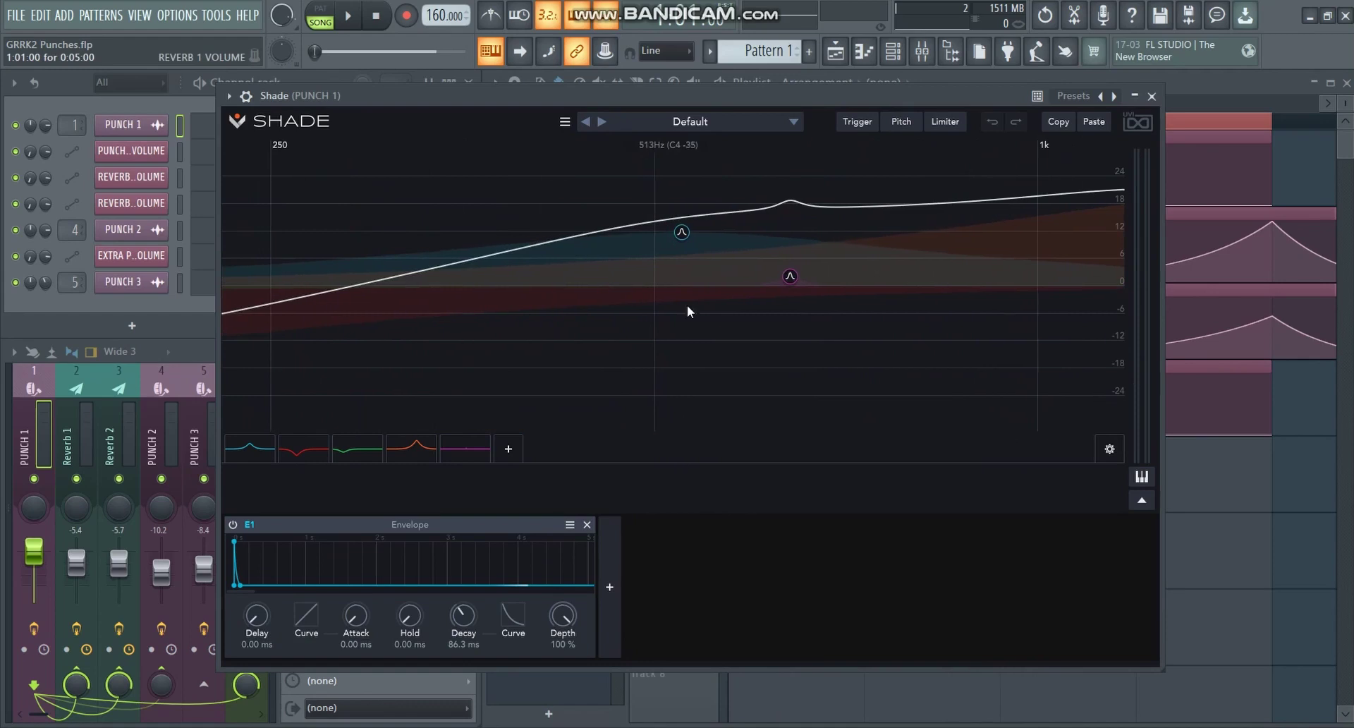
click(1151, 474)
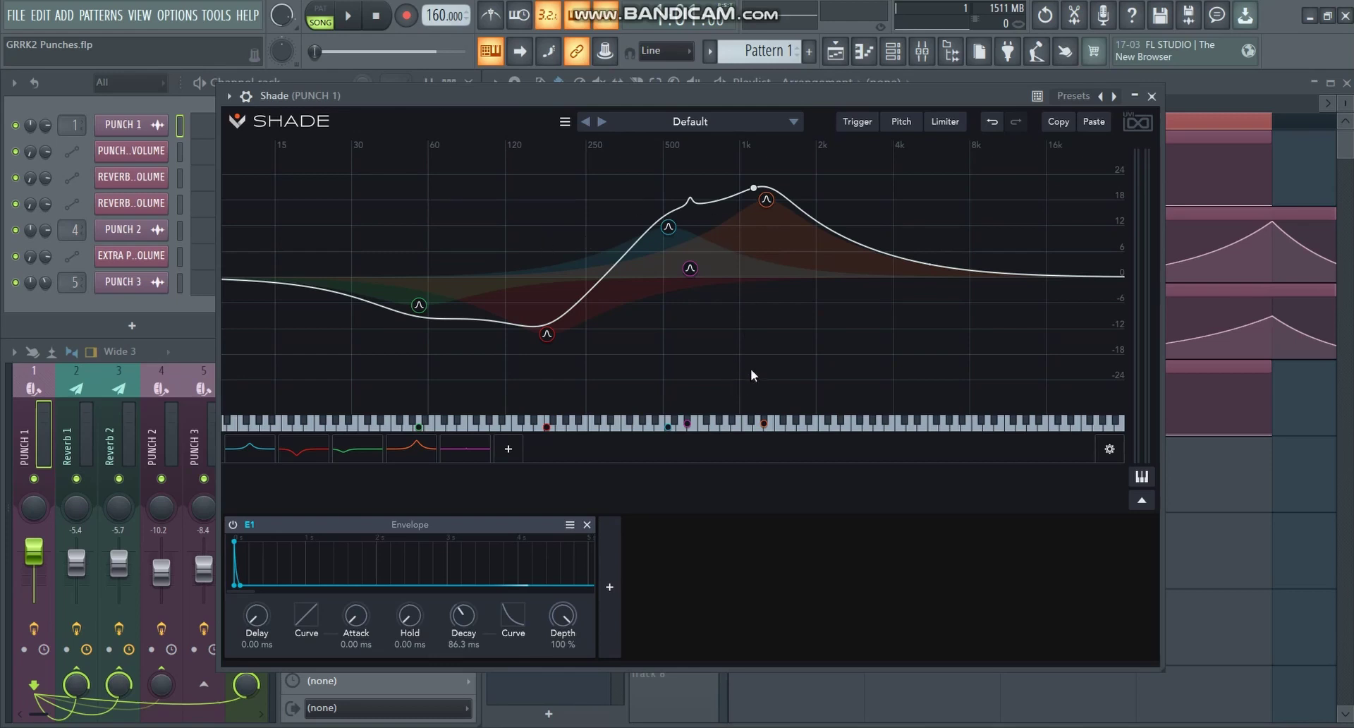
click(1143, 476)
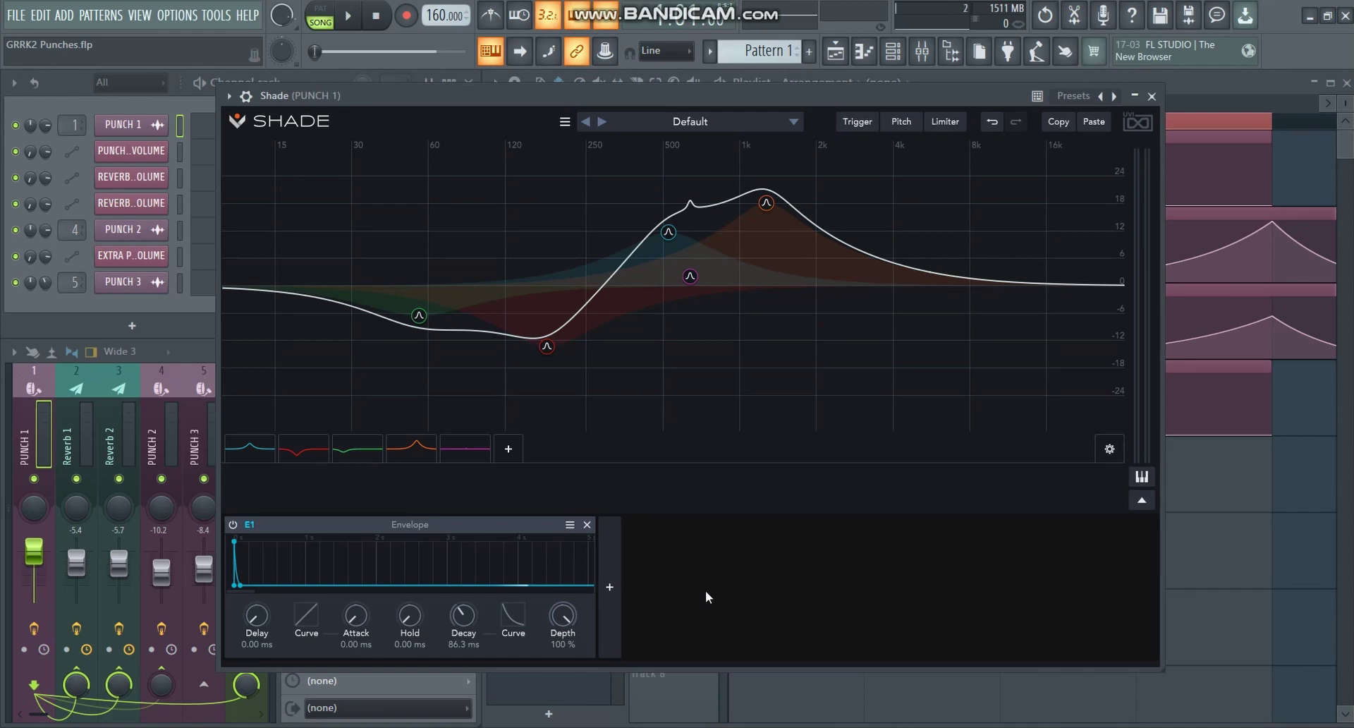
click(705, 126)
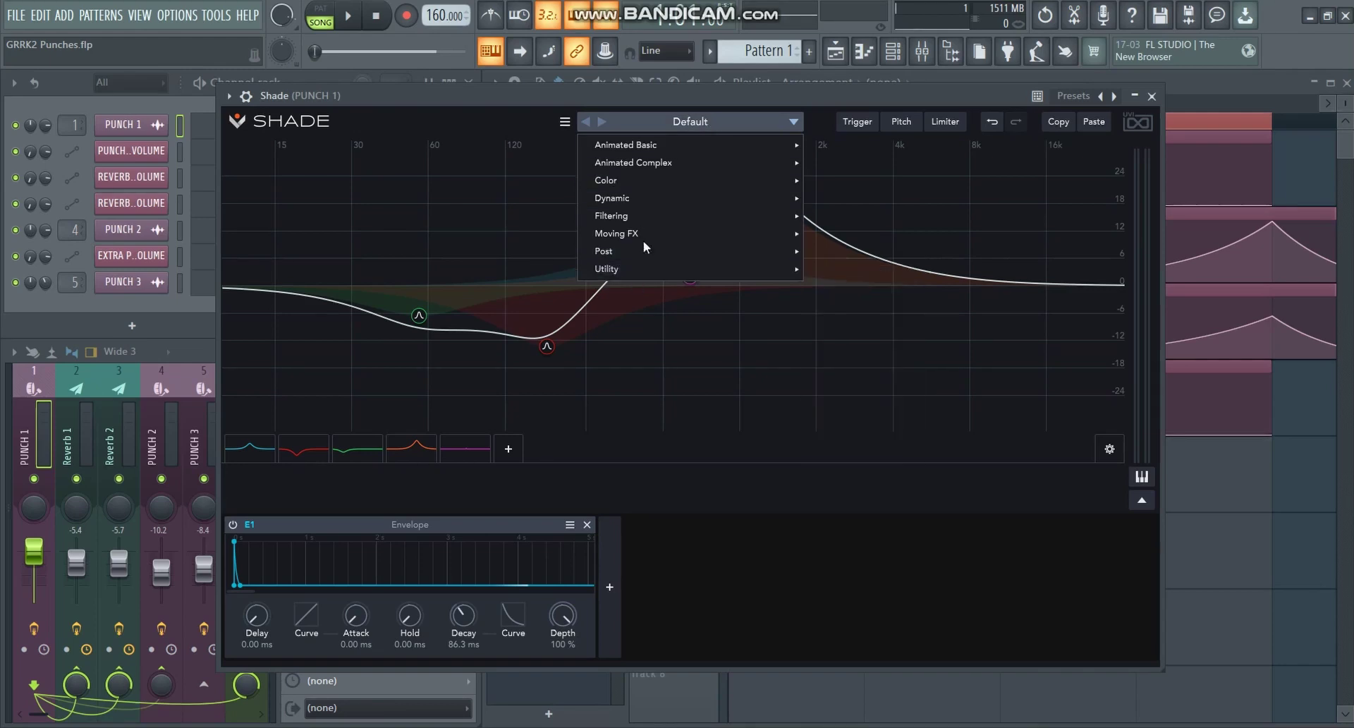
click(509, 114)
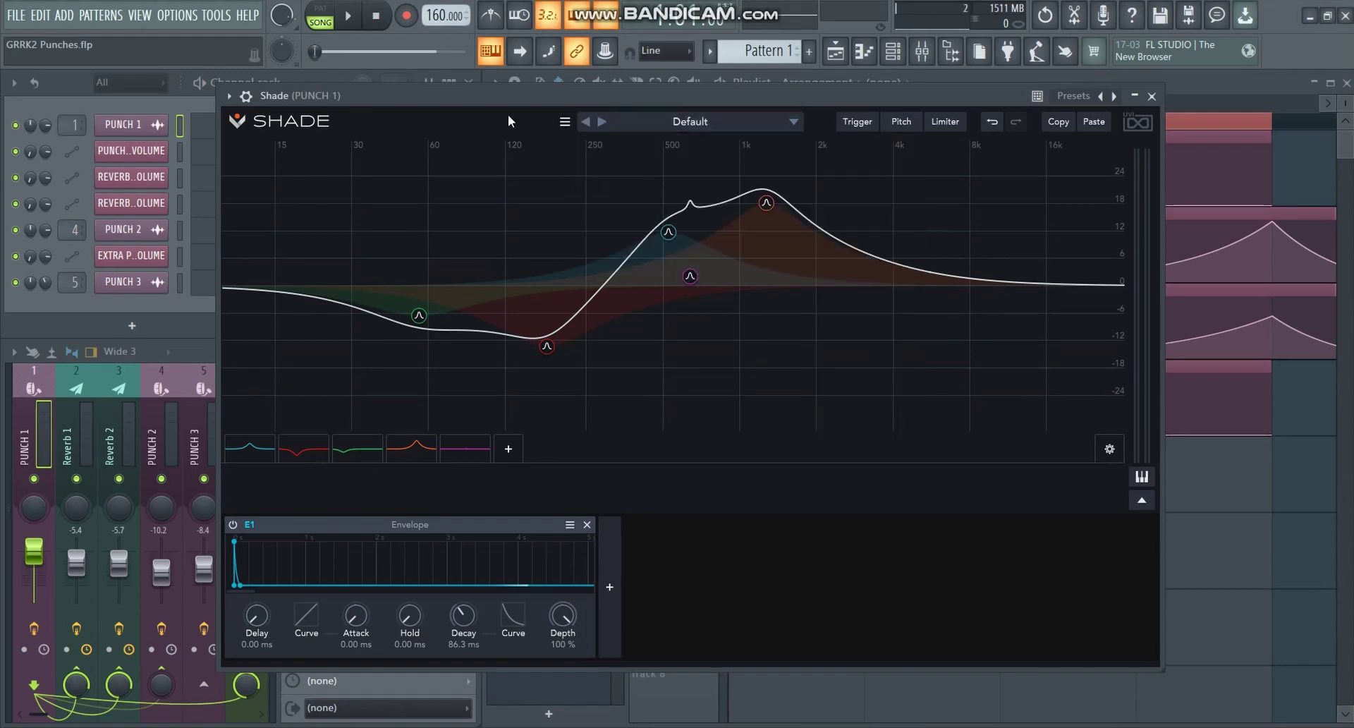